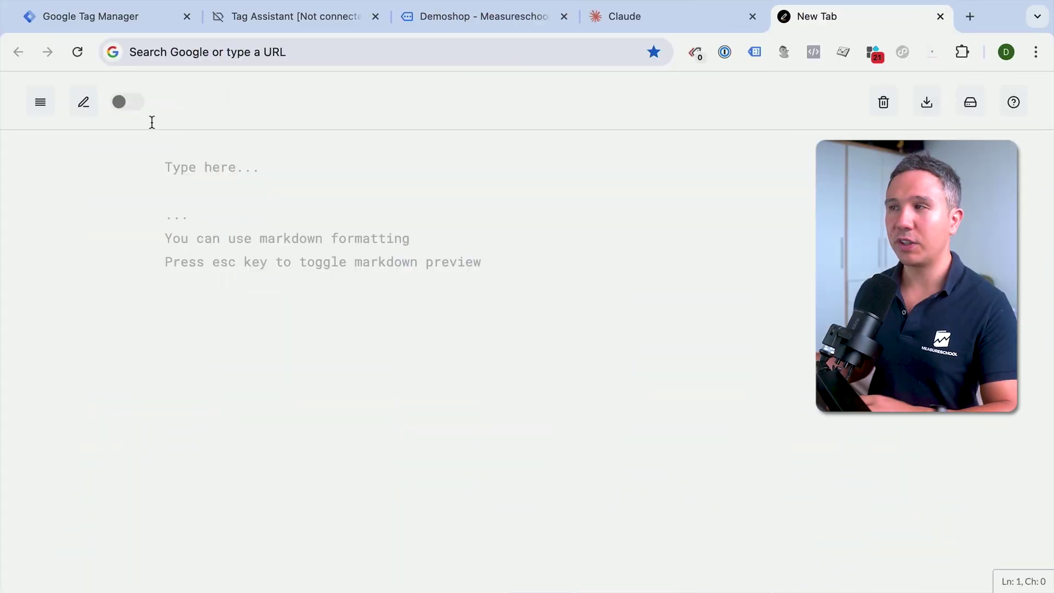
- Create a new blank spreadsheet via sheet.new and title it 'Tracking Tool'
left_click(443, 47)
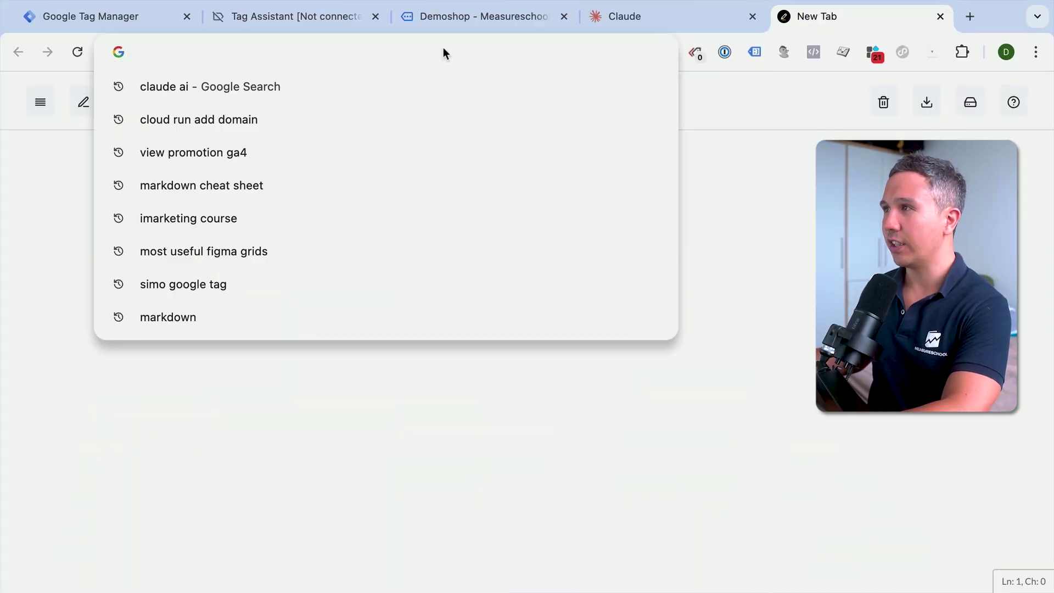
type("sheet.new")
key("Return")
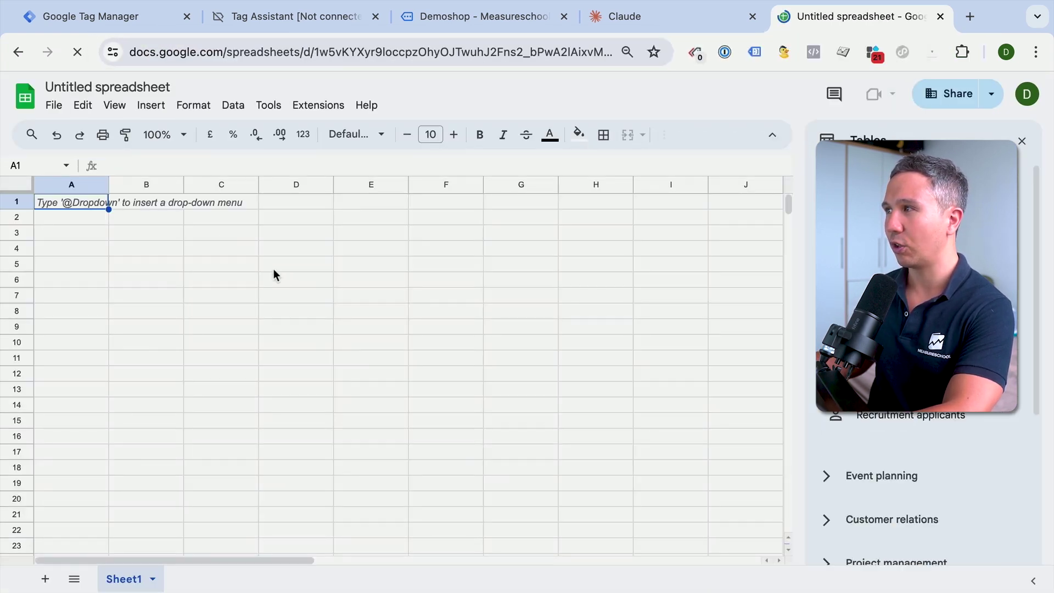
left_click(1022, 141)
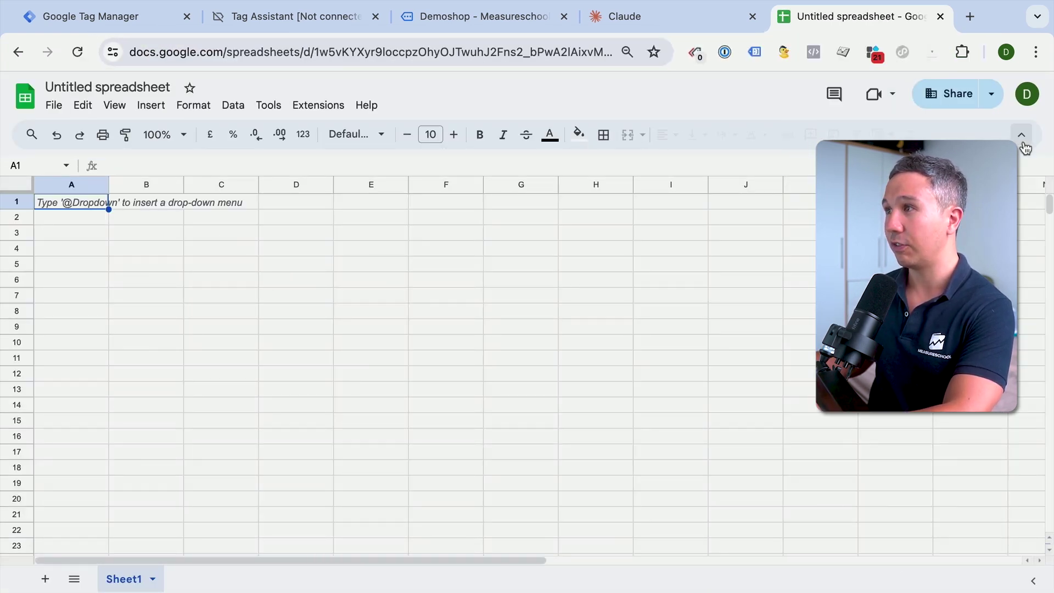
left_click(131, 84)
type("Tracking Tool")
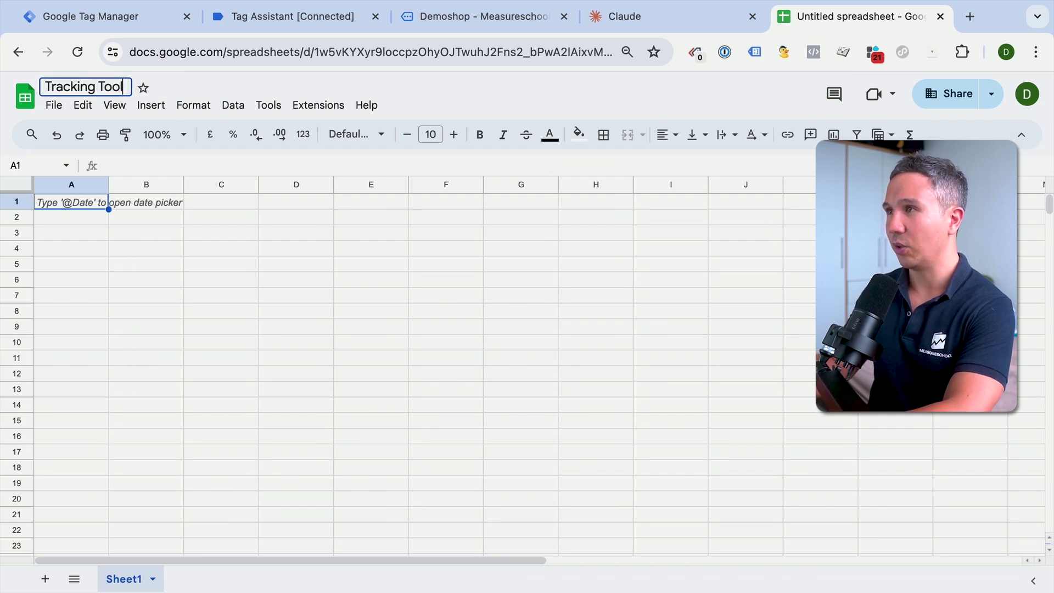
left_click(315, 252)
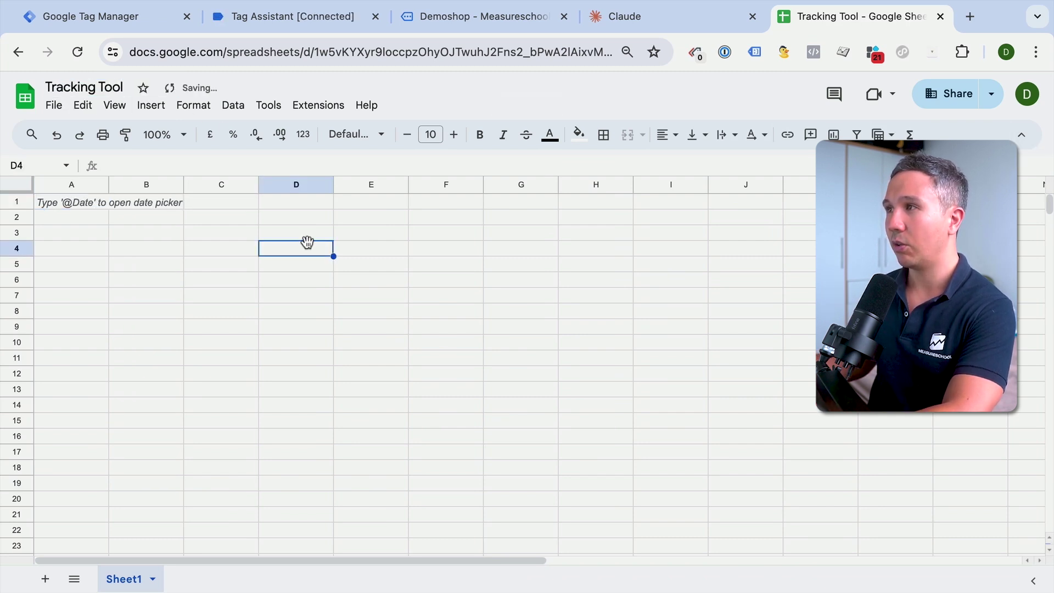
- Open the spreadsheet's Apps Script project from the Extensions menu
left_click(314, 106)
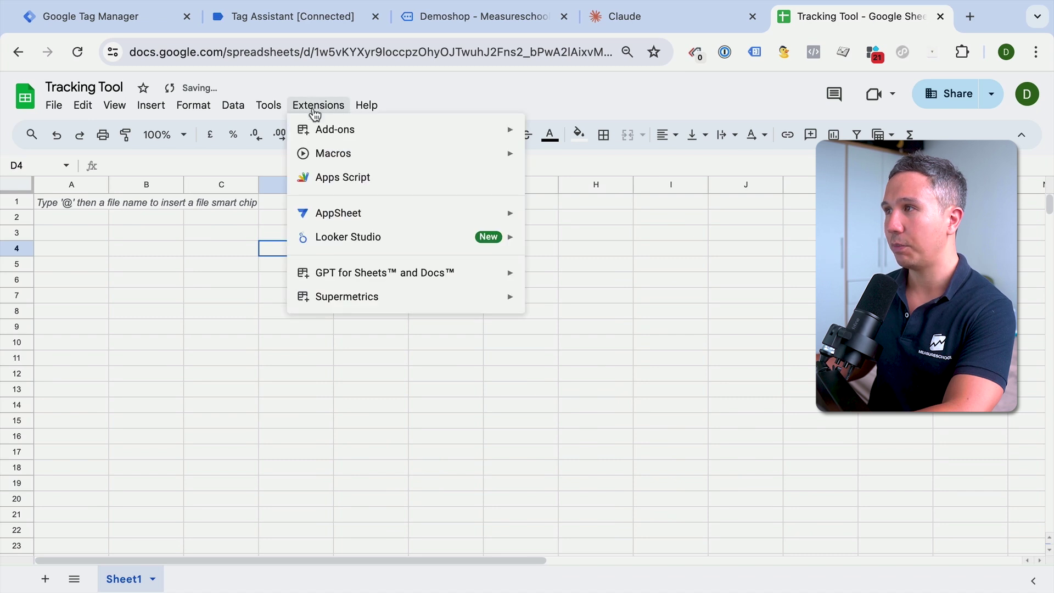
left_click(337, 177)
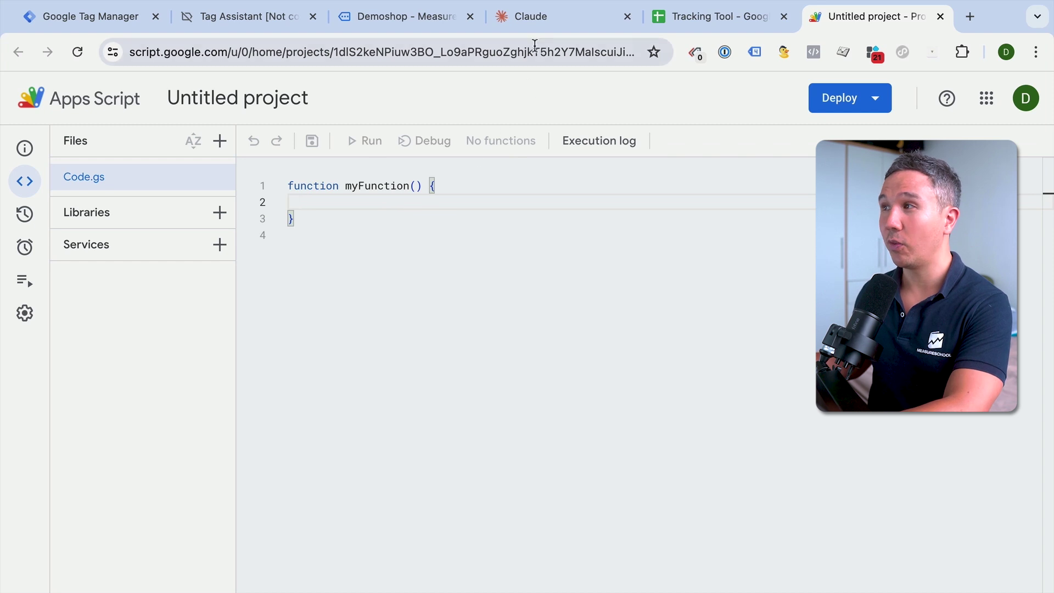
left_click(534, 17)
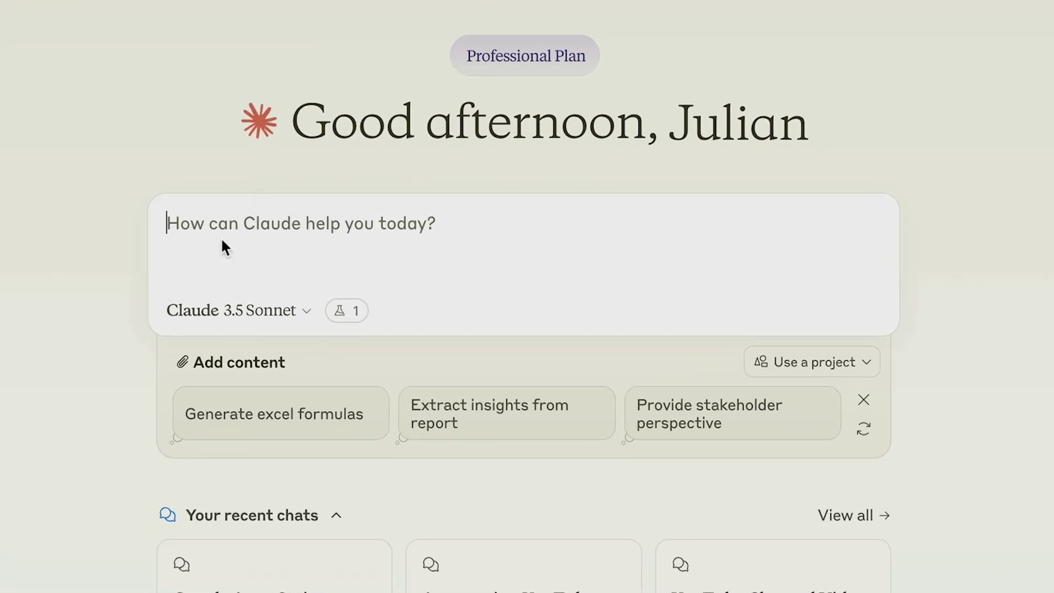
- Send Claude the prompt for a doGet script logging query parameters with timestamps, then copy the code
type("Write a Google Apps Script that accepts an incoming GET request and writes its query string parameters into a Google Sheet. The Google Sheet should have the Timestamp in the first column and the rest of the columns would be filled with the query string parameter keys. The values would be filled in the respective Cells. If there is a new parameter in the URL add it as a column to the sheet")
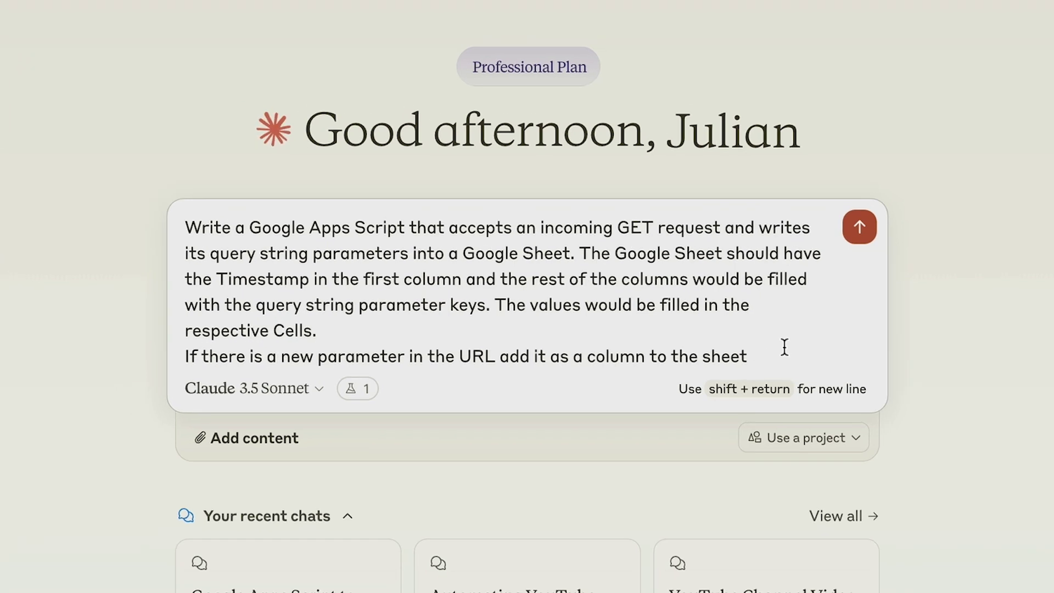
key("super+a")
key("BackSpace")
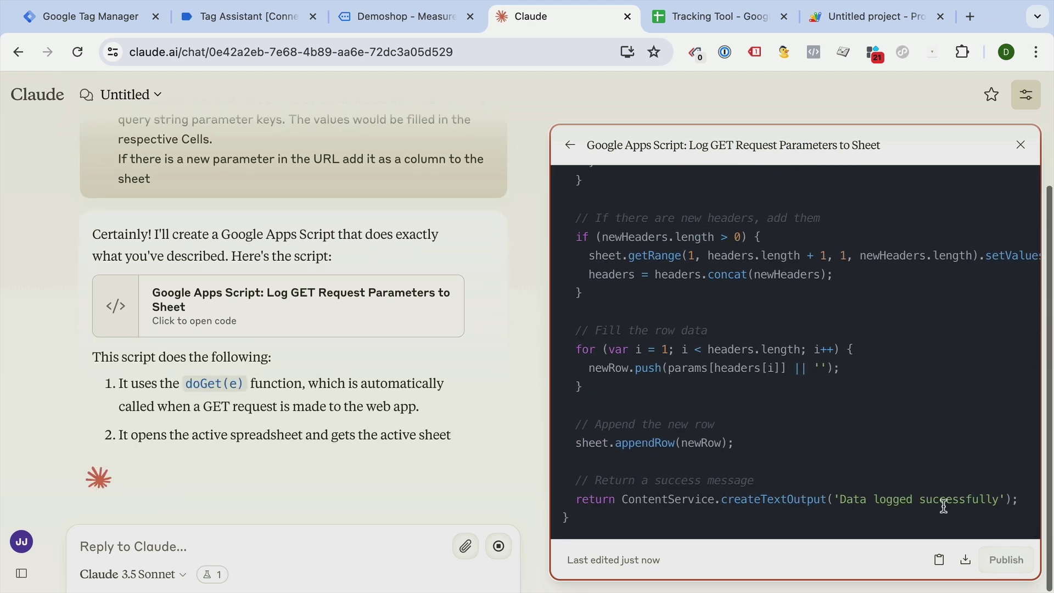
left_click(939, 560)
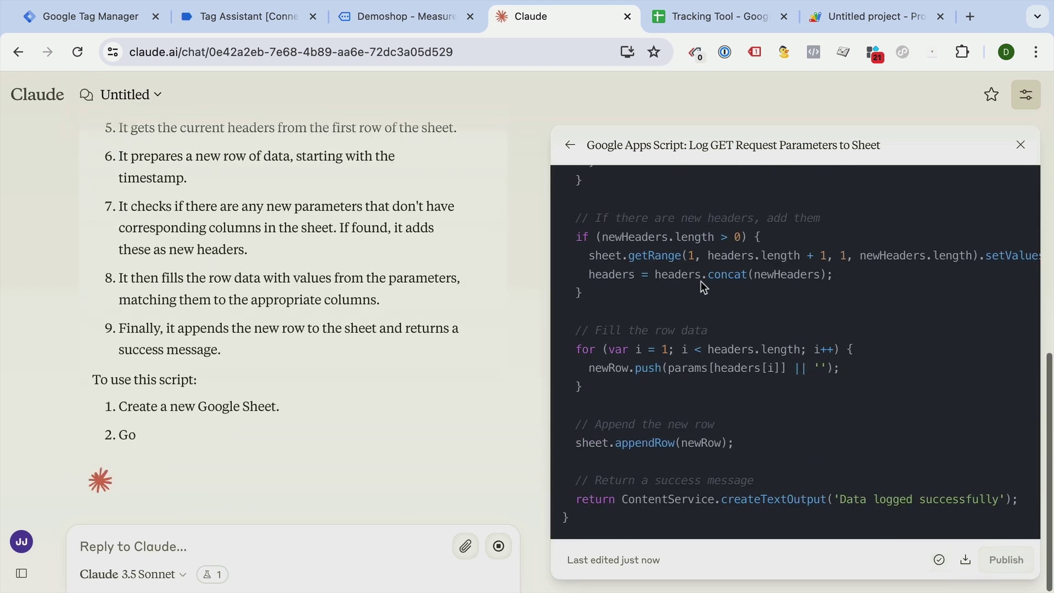
- Replace the starter code in Code.gs with Claude's generated logging script
left_click(831, 28)
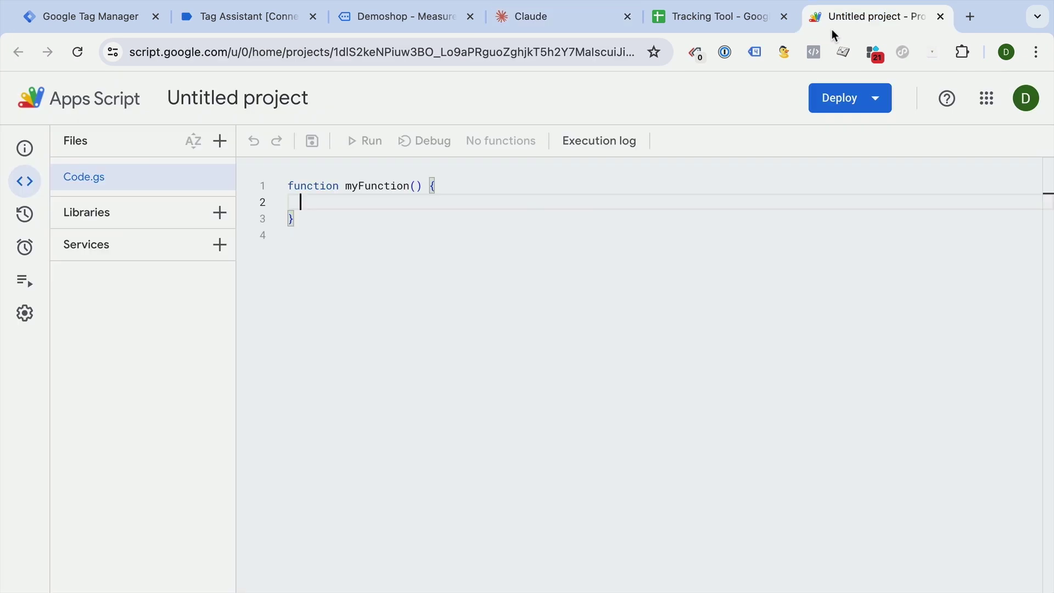
left_click(472, 287)
key("ctrl+a")
key("ctrl+v")
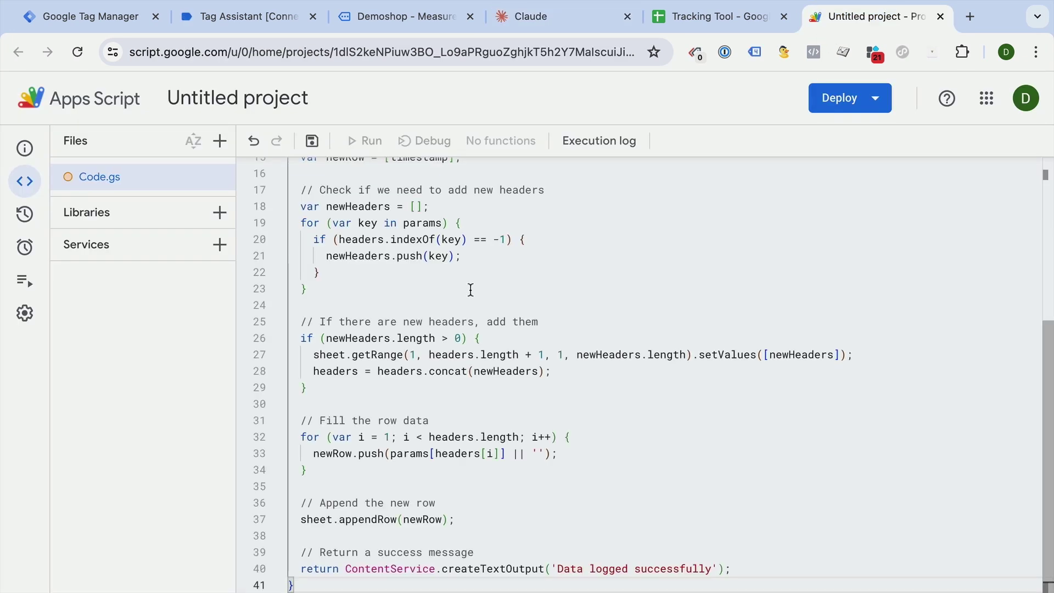
left_click(548, 19)
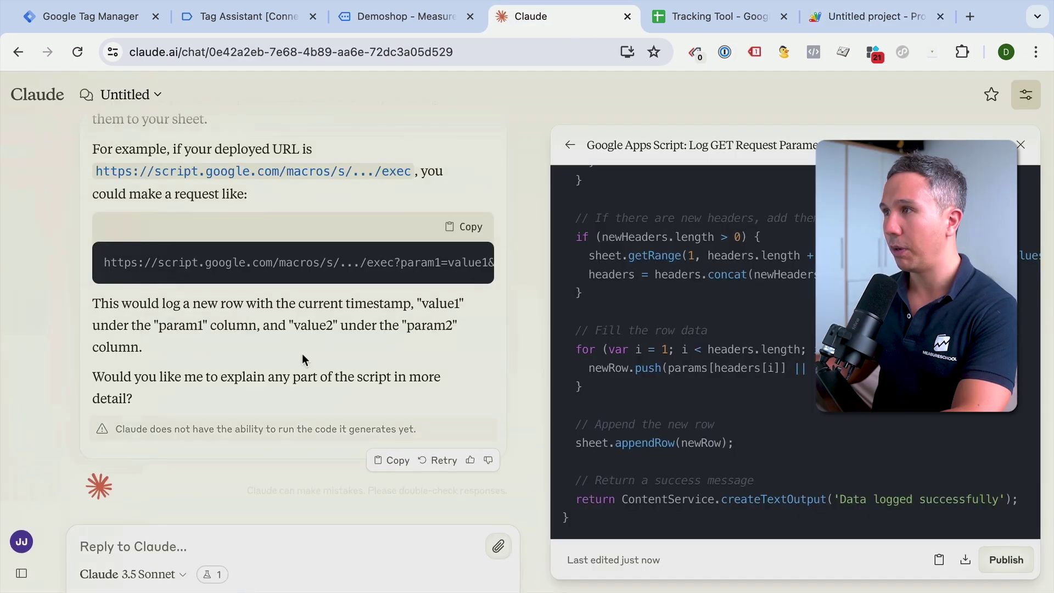
scroll(302, 358, "up", 12)
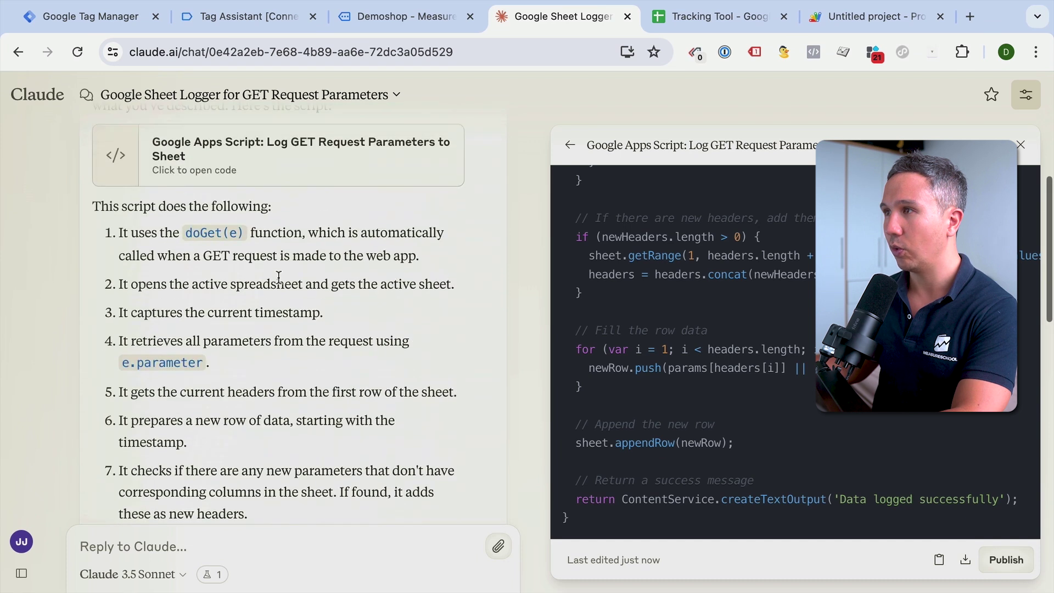
scroll(278, 282, "down", 4)
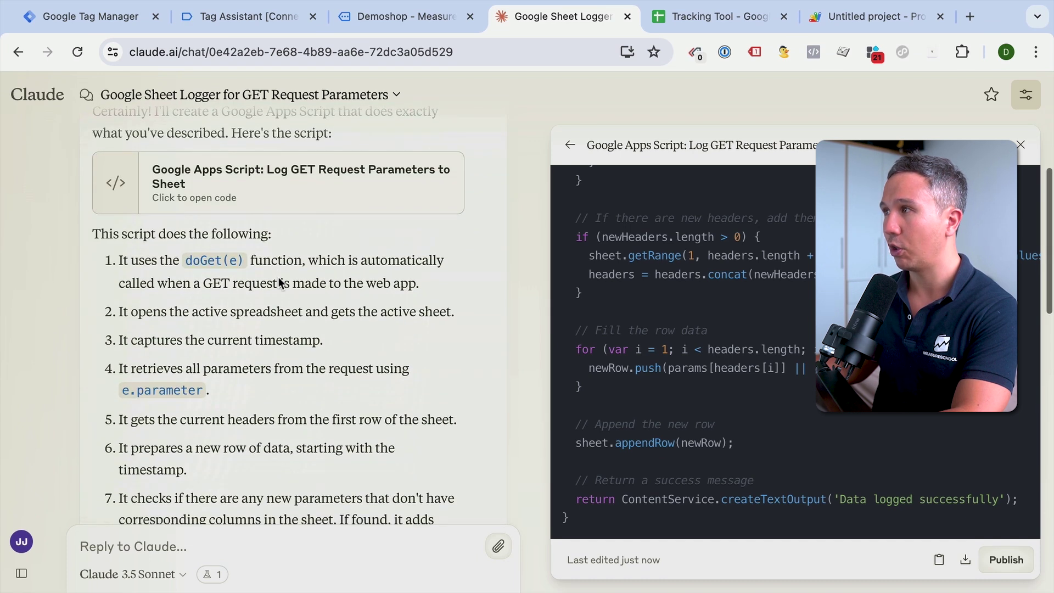
left_click(856, 16)
left_click(580, 237)
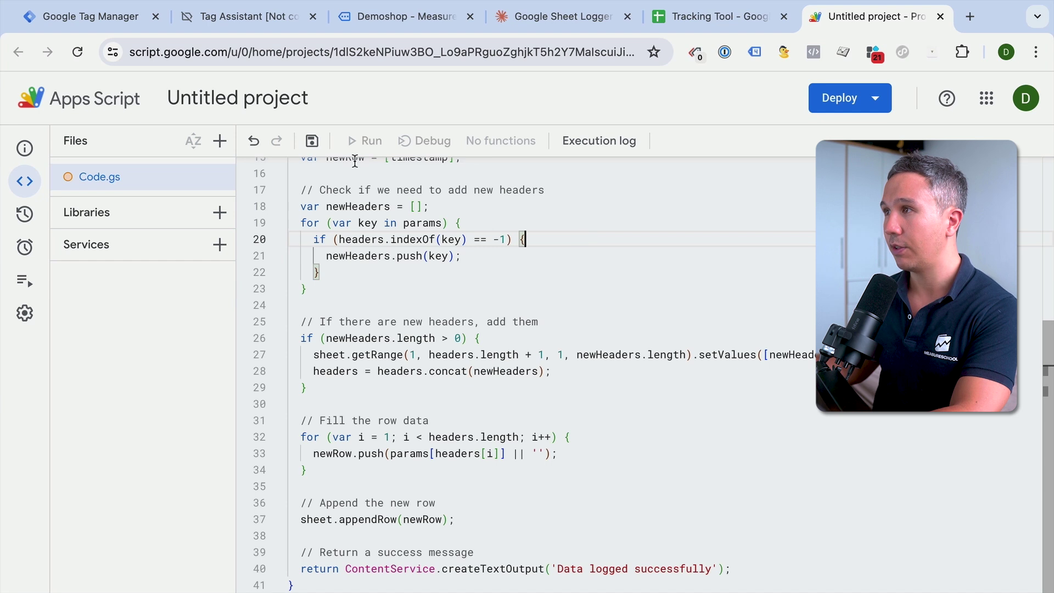
- Rename the Apps Script project to 'Tracking Tool' and save it
left_click(236, 100)
type("Tracking Tool")
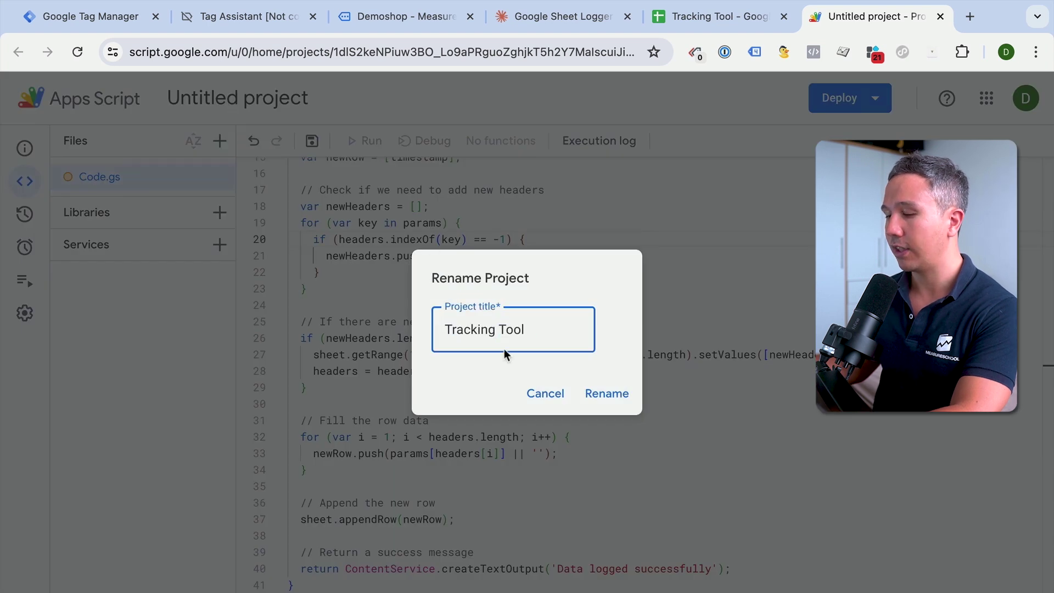
left_click(607, 393)
left_click(308, 143)
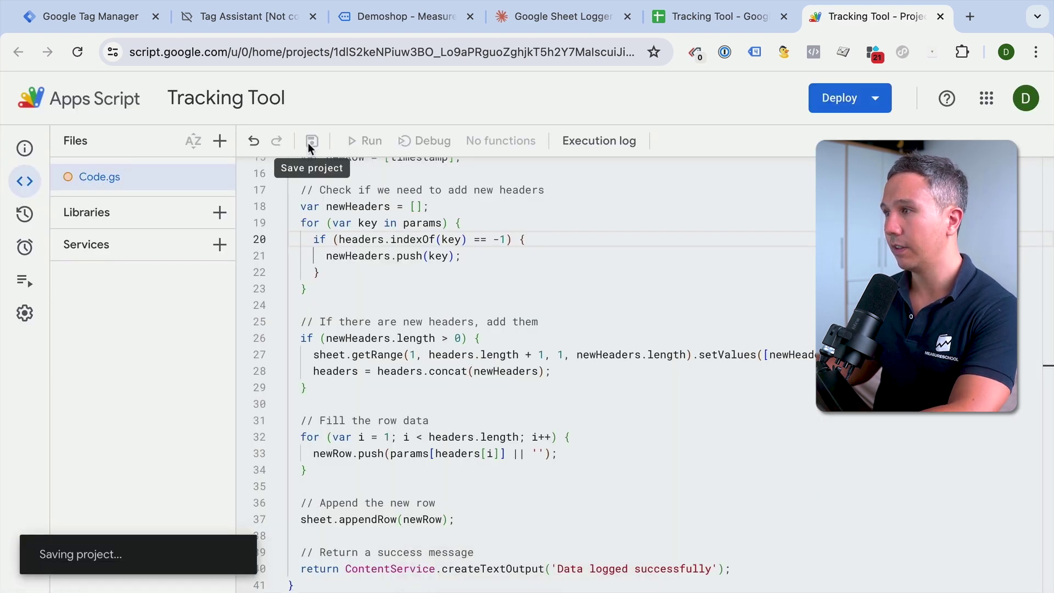
- Run doGet and authorize the script to access spreadsheets with your Google account
left_click(366, 141)
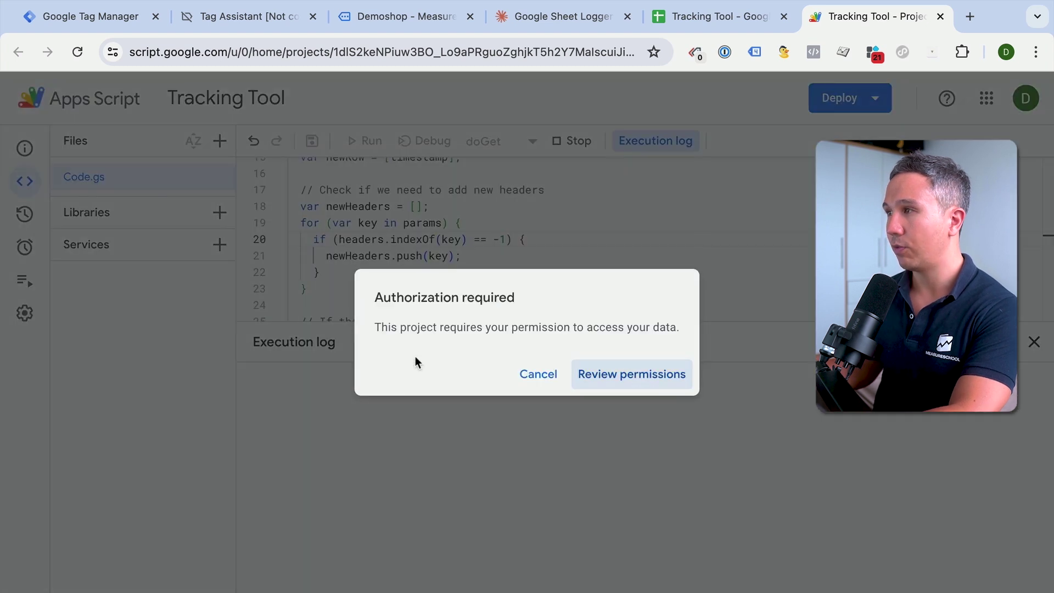
left_click(599, 376)
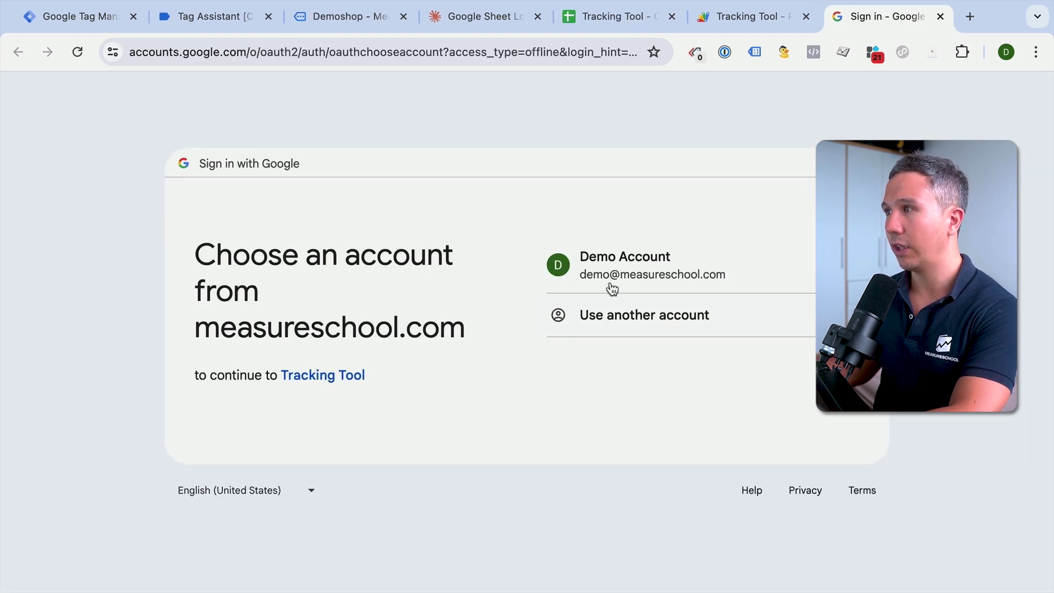
left_click(612, 270)
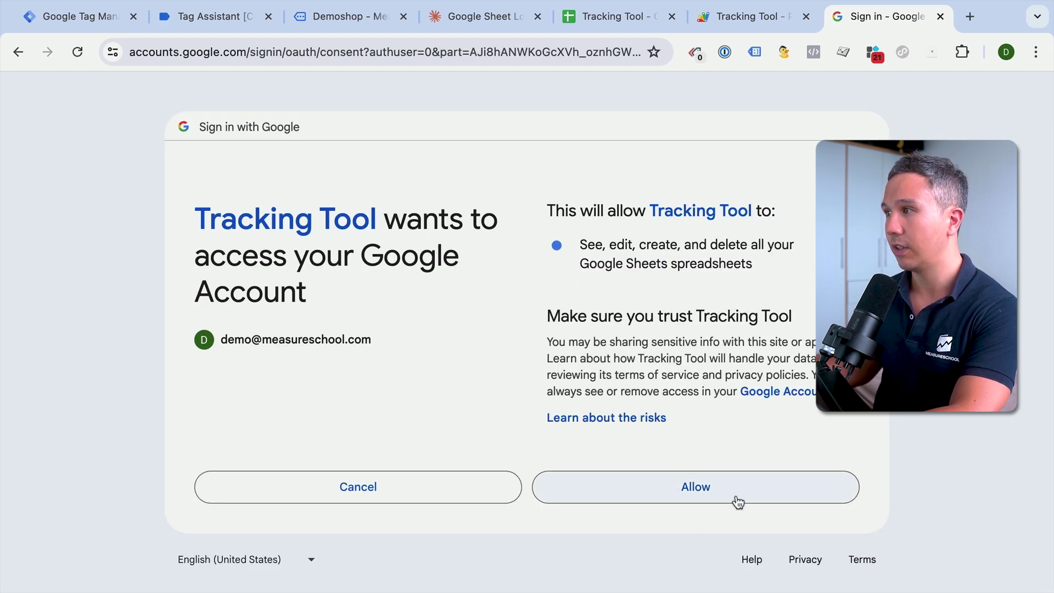
left_click(737, 501)
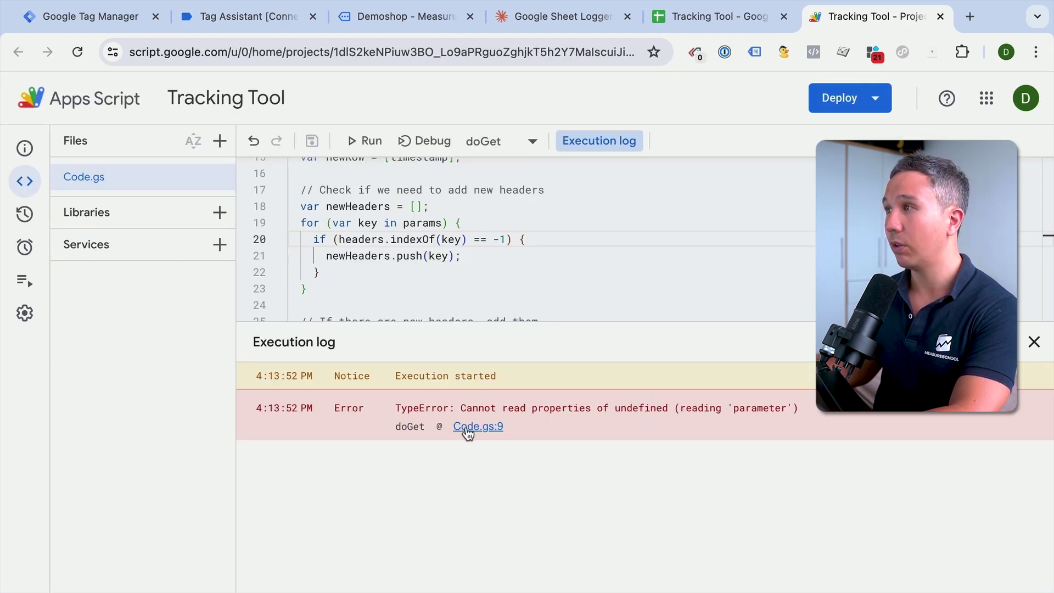
left_click(561, 270)
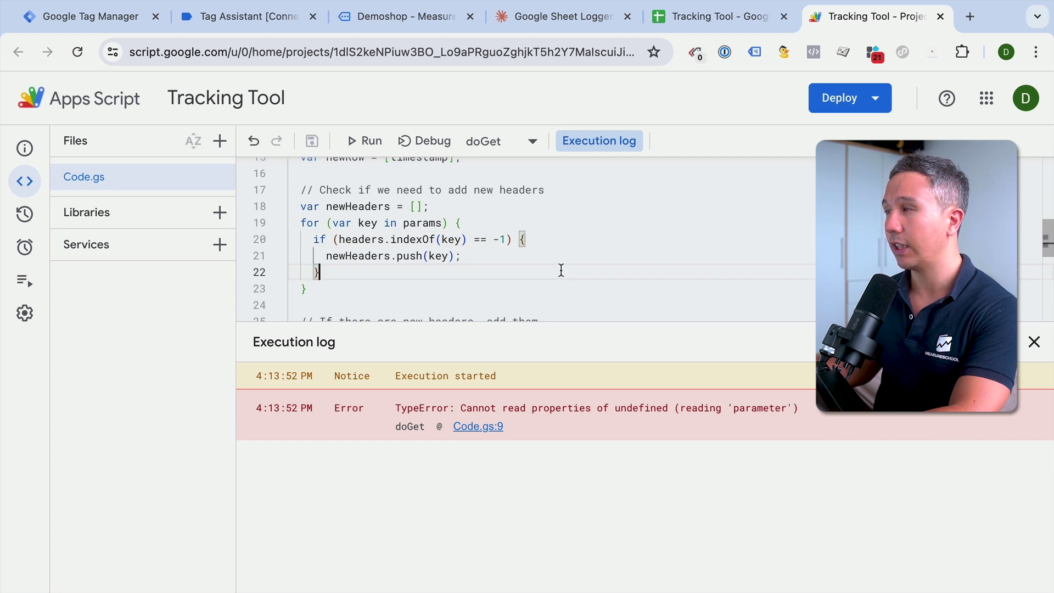
left_click(837, 104)
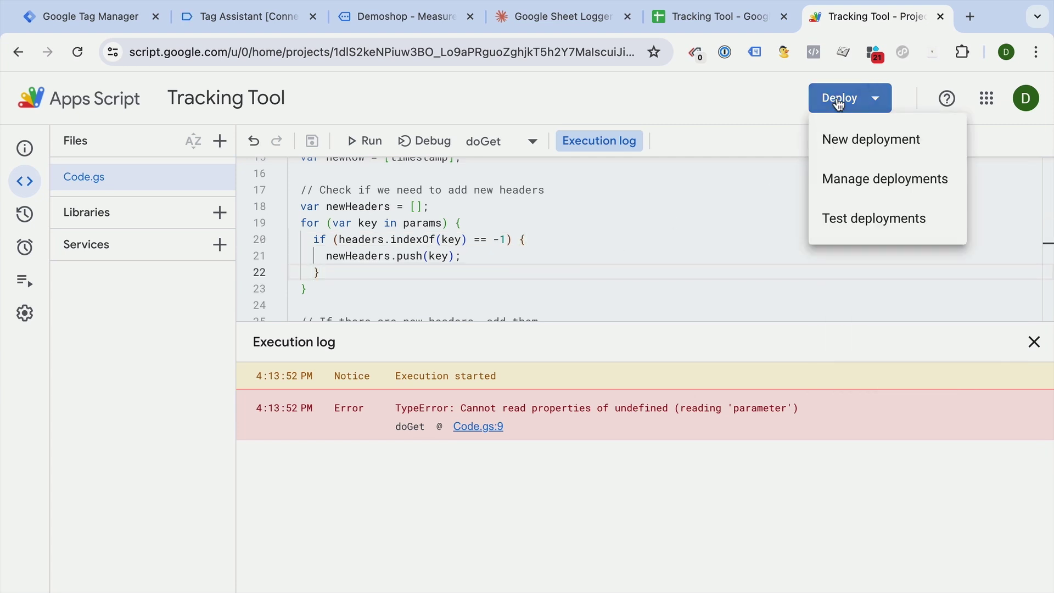
- Deploy the script as a web app that Anyone can access
left_click(835, 141)
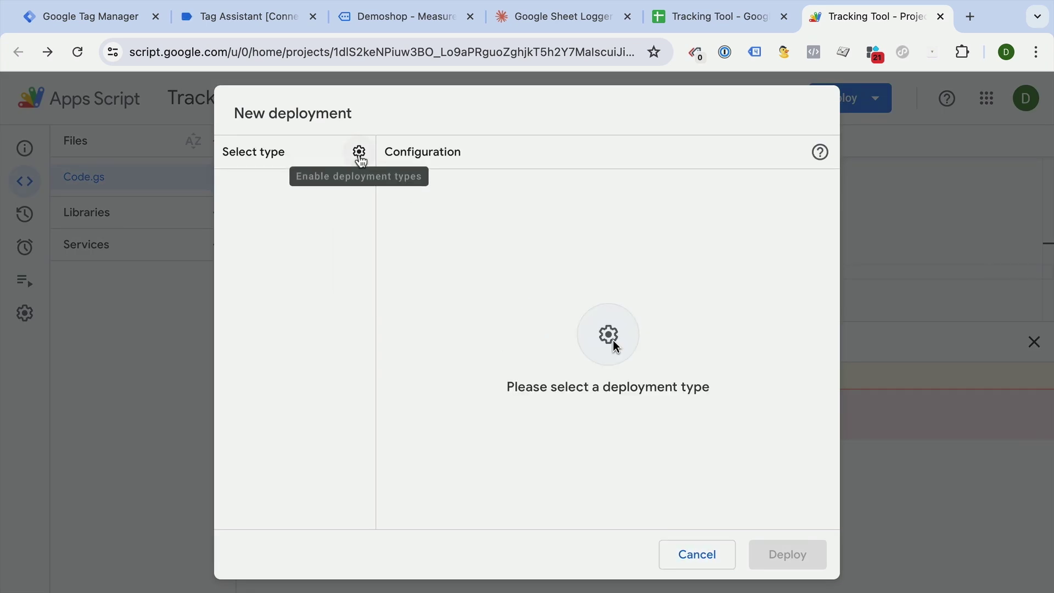
left_click(359, 158)
left_click(378, 201)
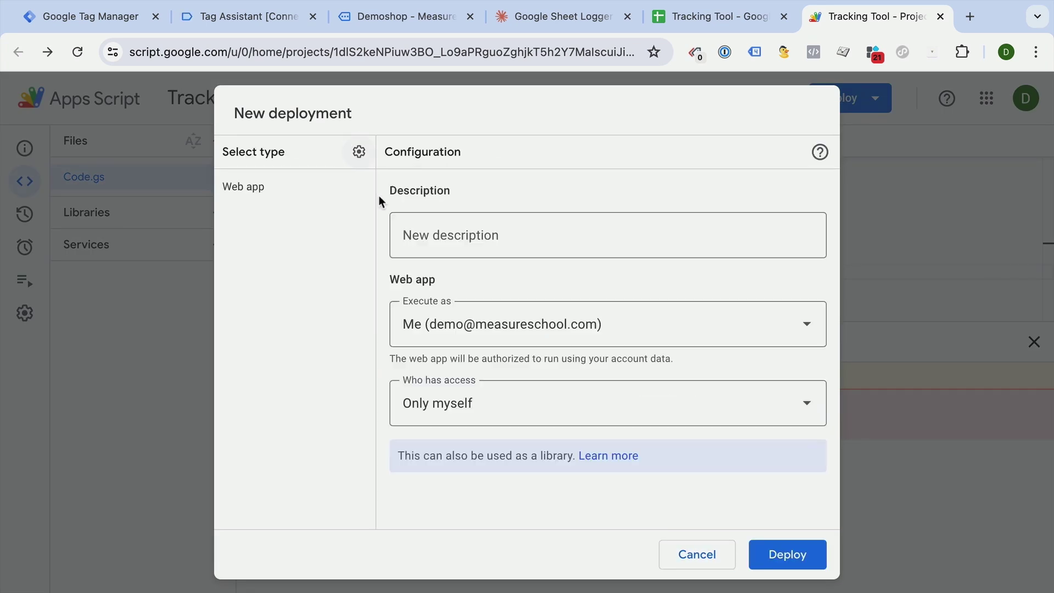
left_click(420, 221)
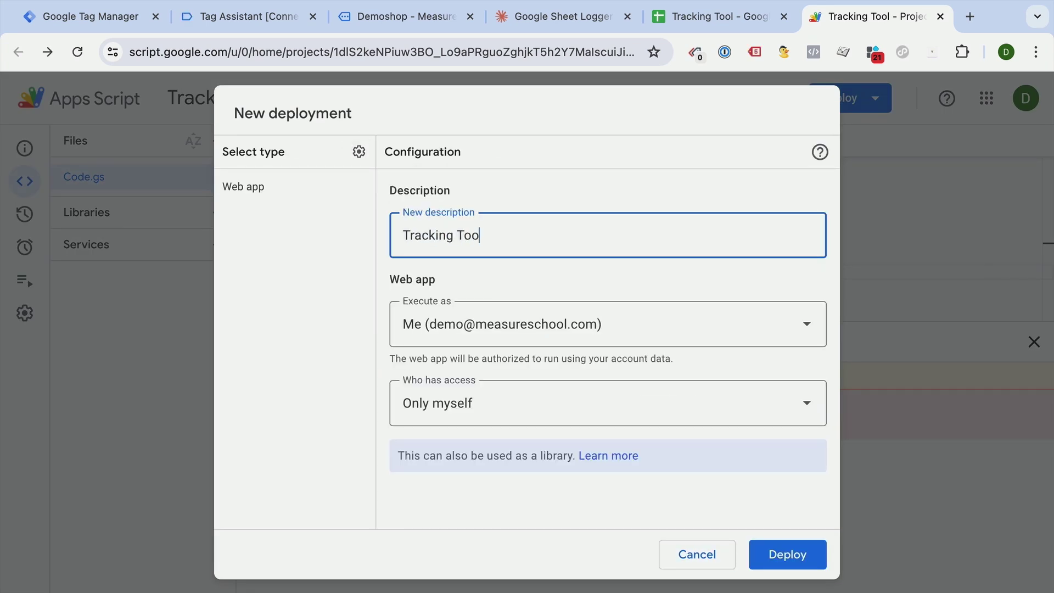
left_click(511, 419)
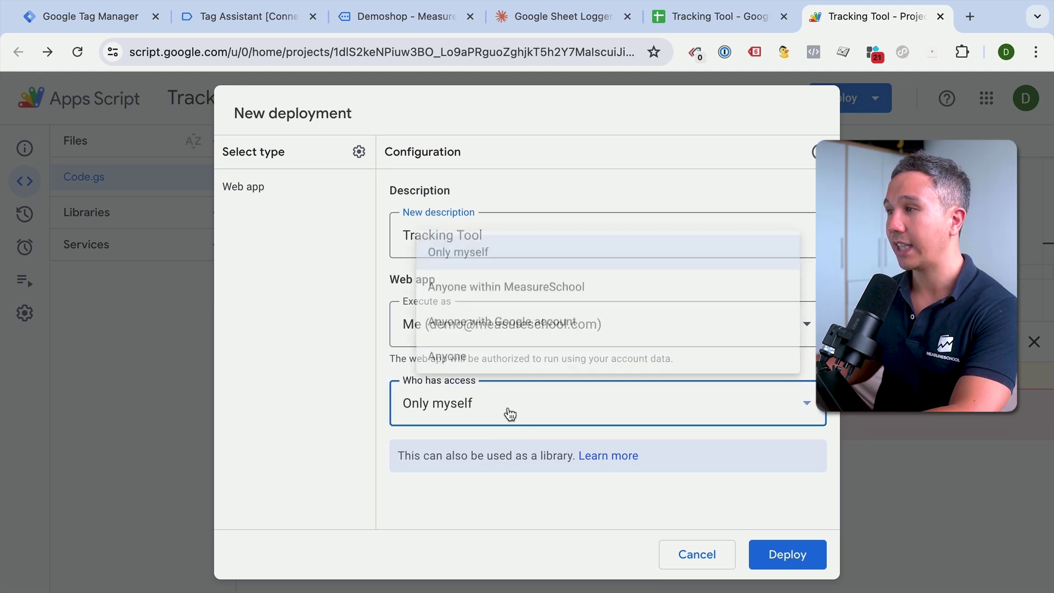
left_click(480, 363)
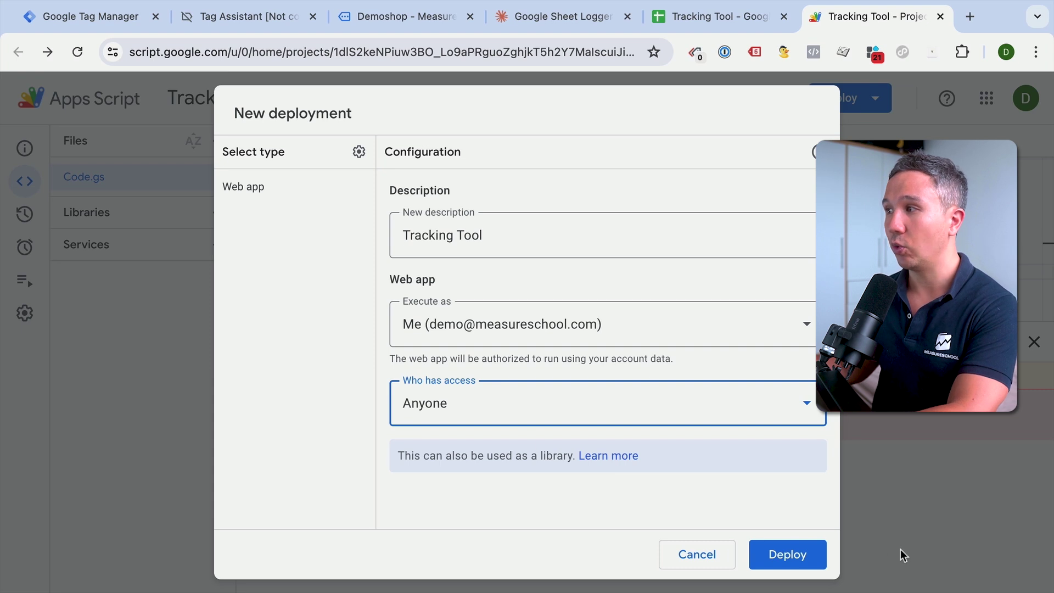
left_click(794, 557)
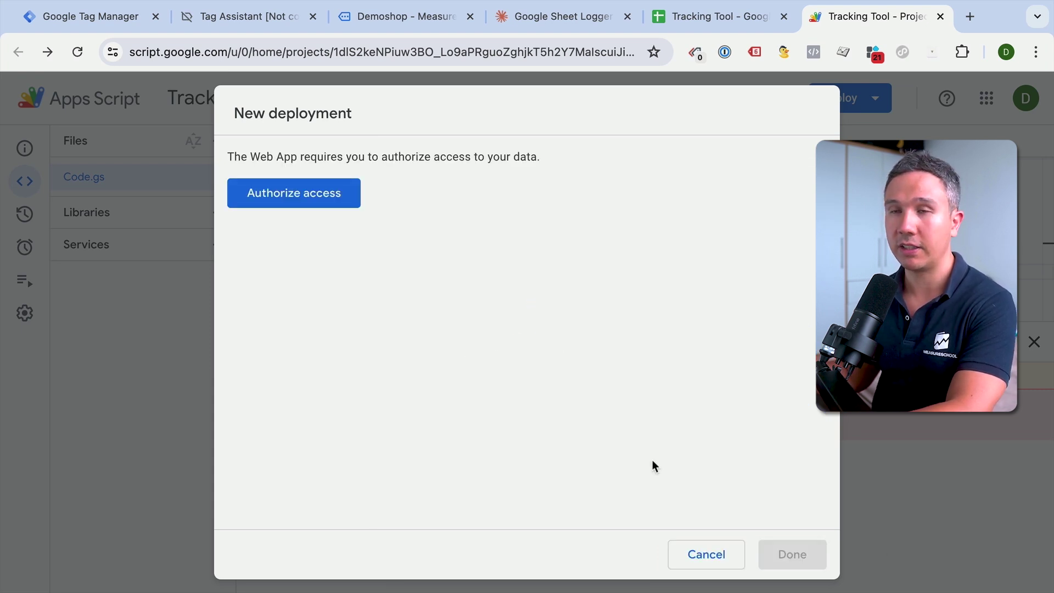
- Authorize the deployment's data access and copy the web app URL
left_click(298, 209)
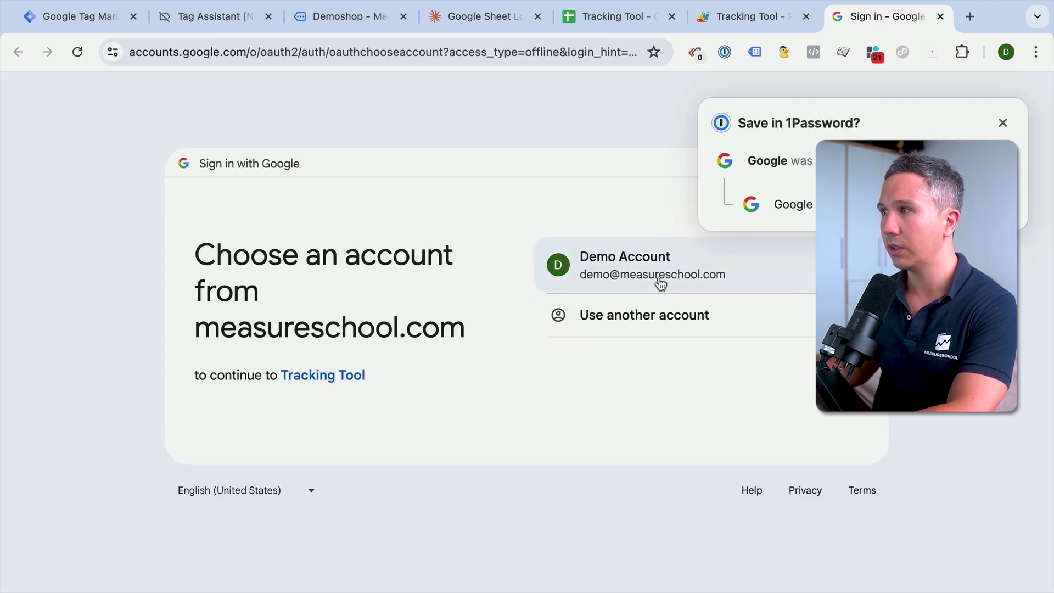
left_click(658, 277)
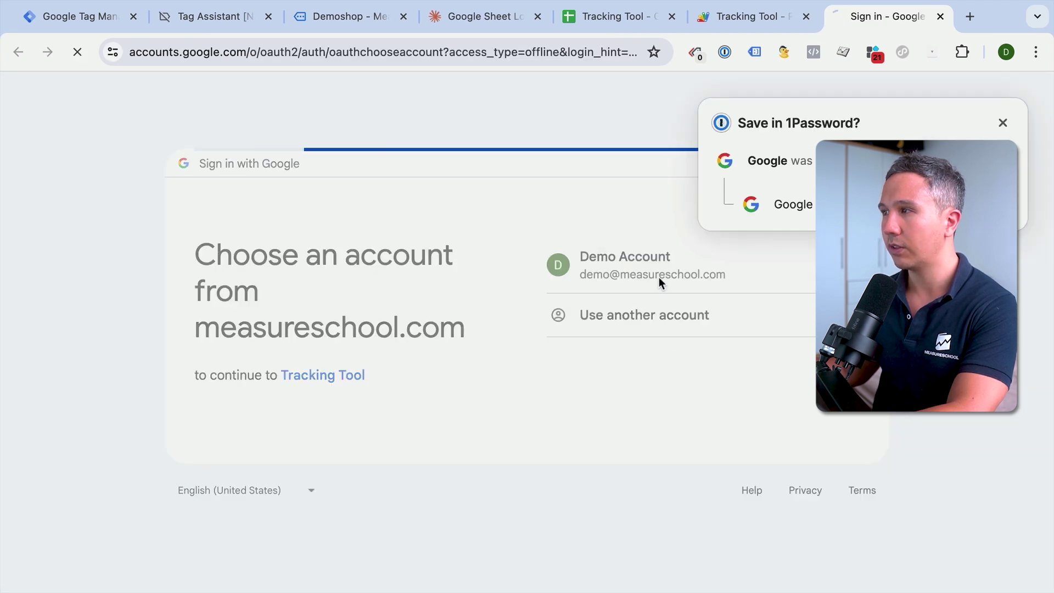
left_click(700, 479)
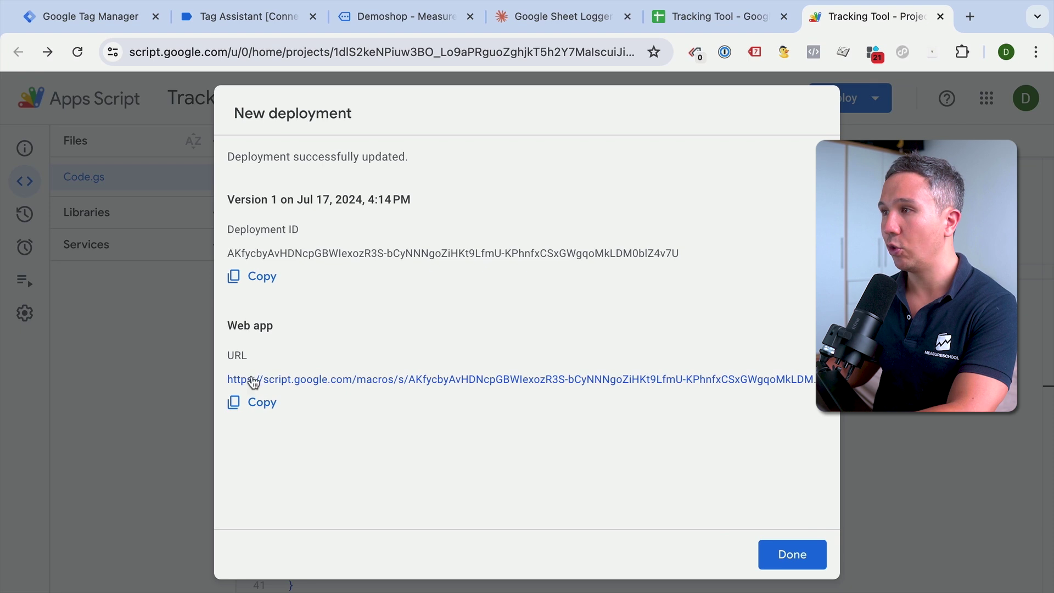
left_click(262, 403)
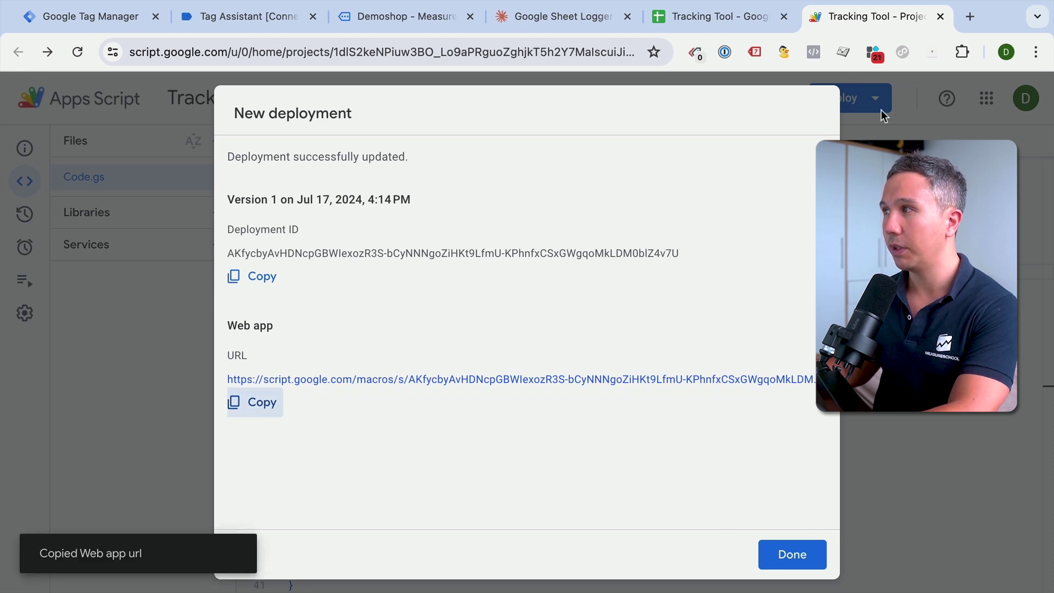
left_click(968, 18)
- Load the web app URL in a new tab and select its error message
key("super+v")
key("Return")
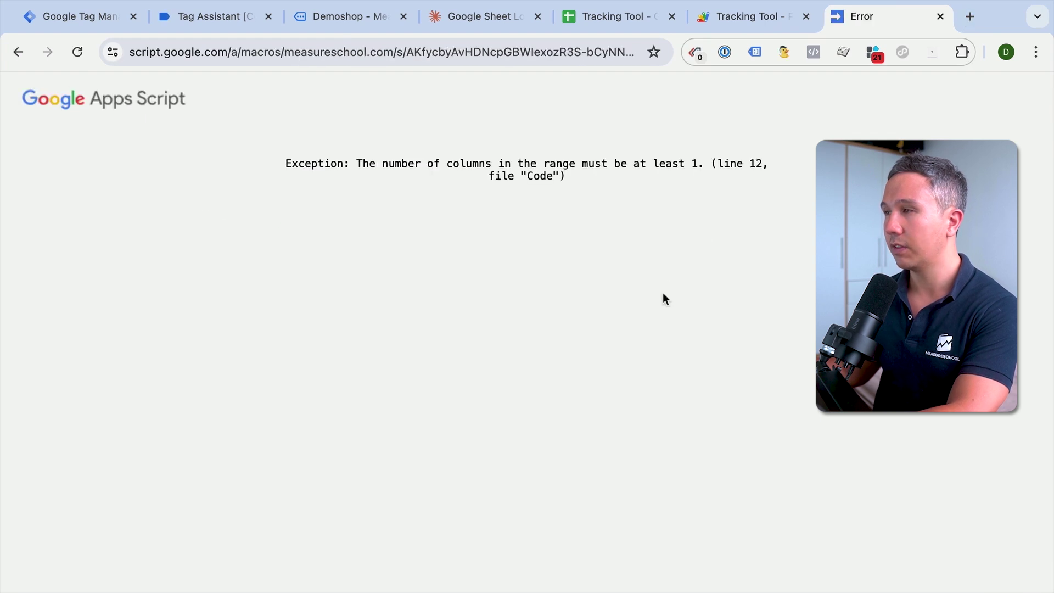
left_click_drag(594, 175, 250, 160)
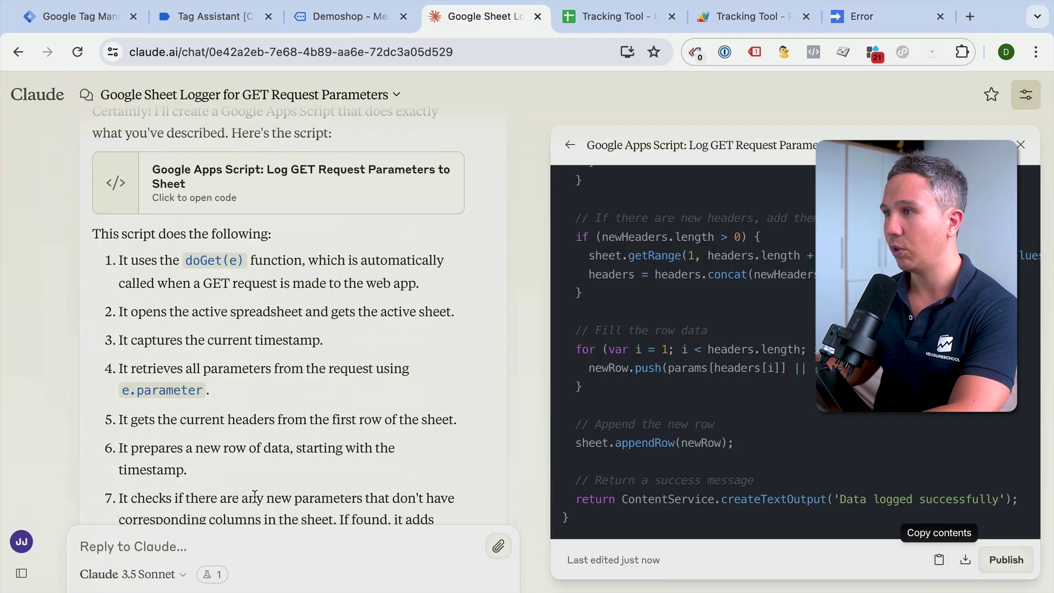
- Send Claude 'I get this error:' followed by the pasted error text
type("I get this error:")
key("ctrl+v")
key("Return")
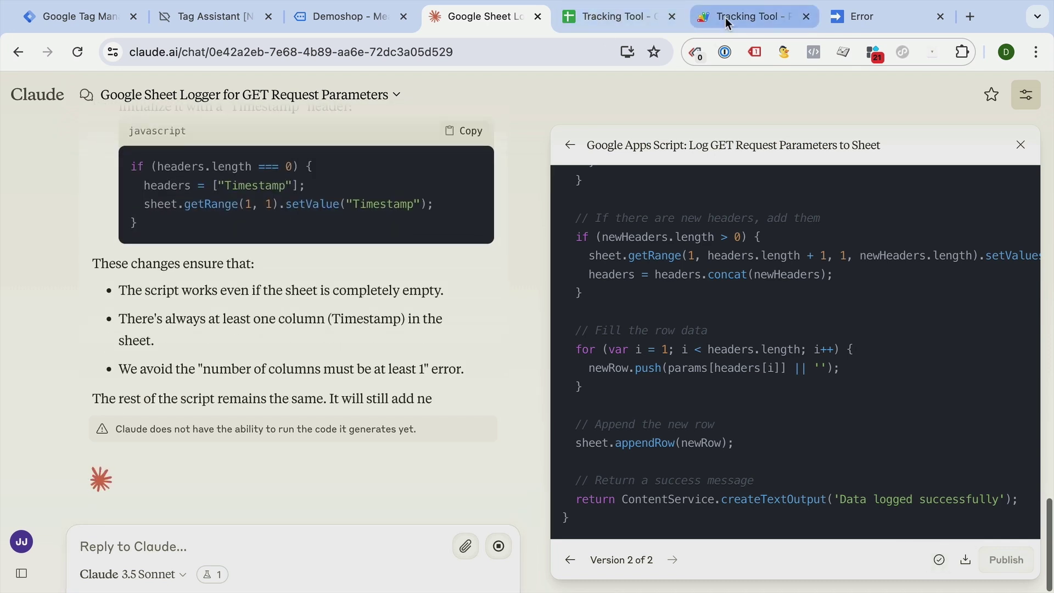
left_click(725, 18)
- Replace the project code with Claude's corrected script and save
left_click(795, 555)
key("ctrl+a")
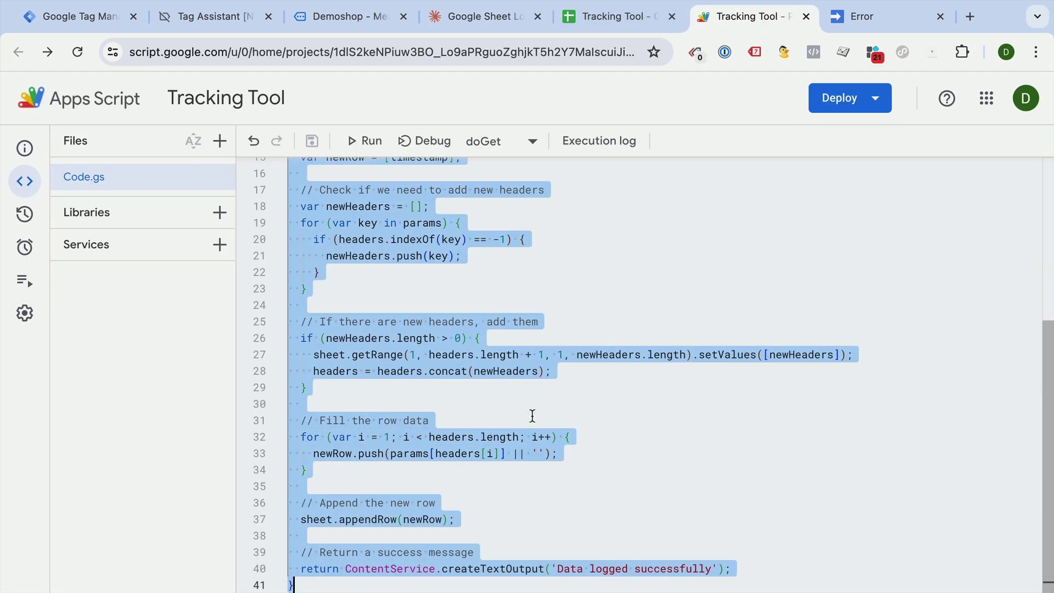
key("ctrl+v")
left_click(312, 141)
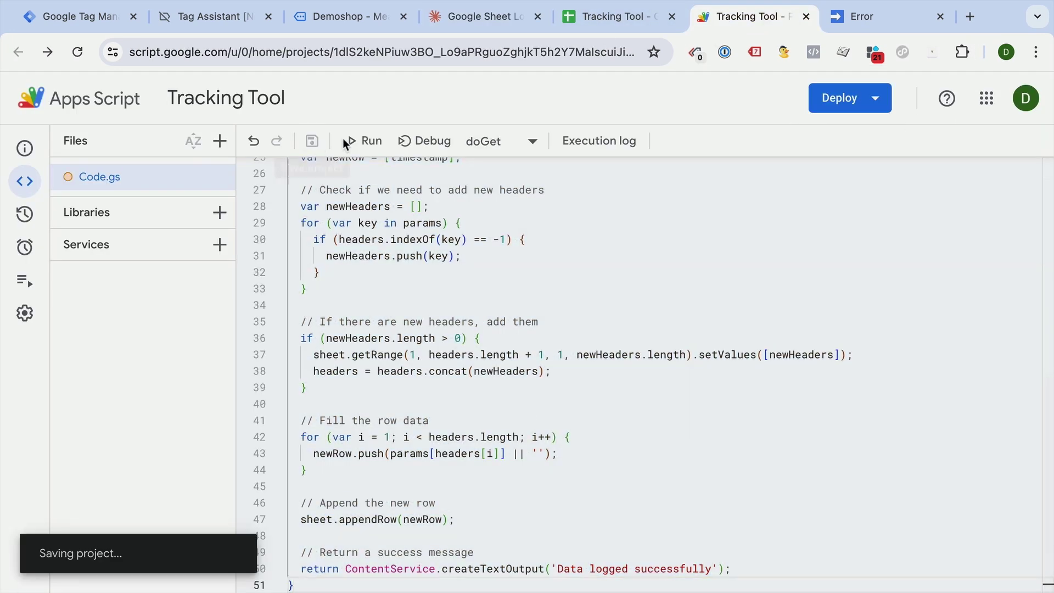
- Create a new deployment described 'v2' and copy its web app URL
left_click(840, 99)
left_click(859, 138)
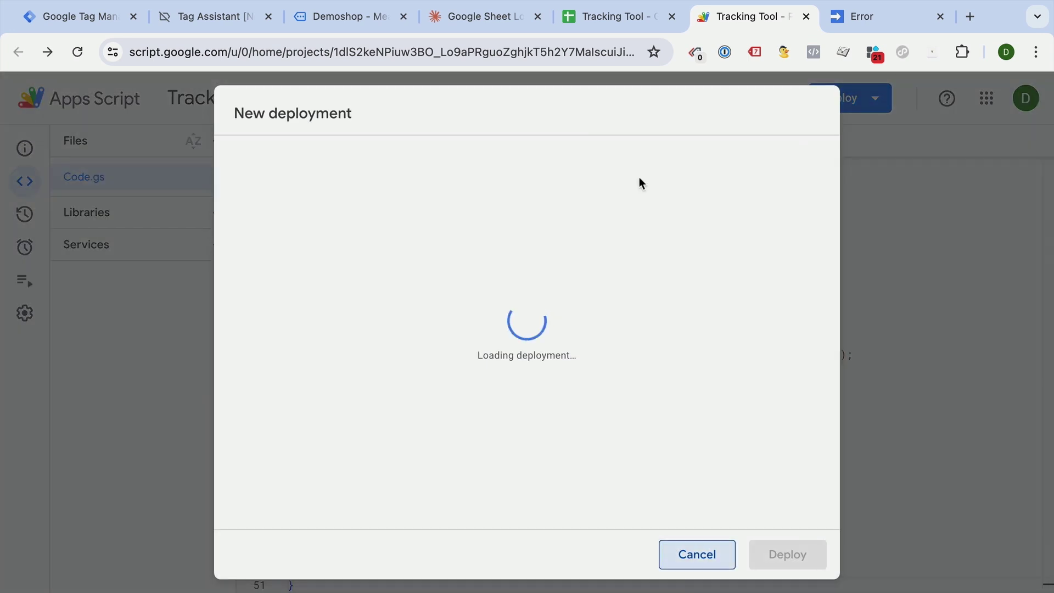
type("v2")
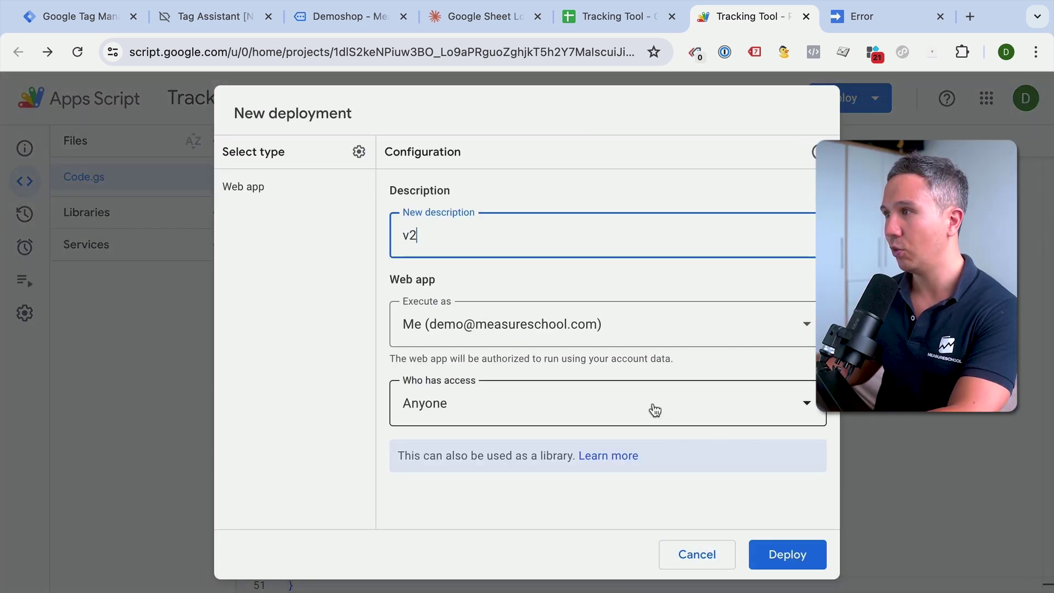
left_click(817, 555)
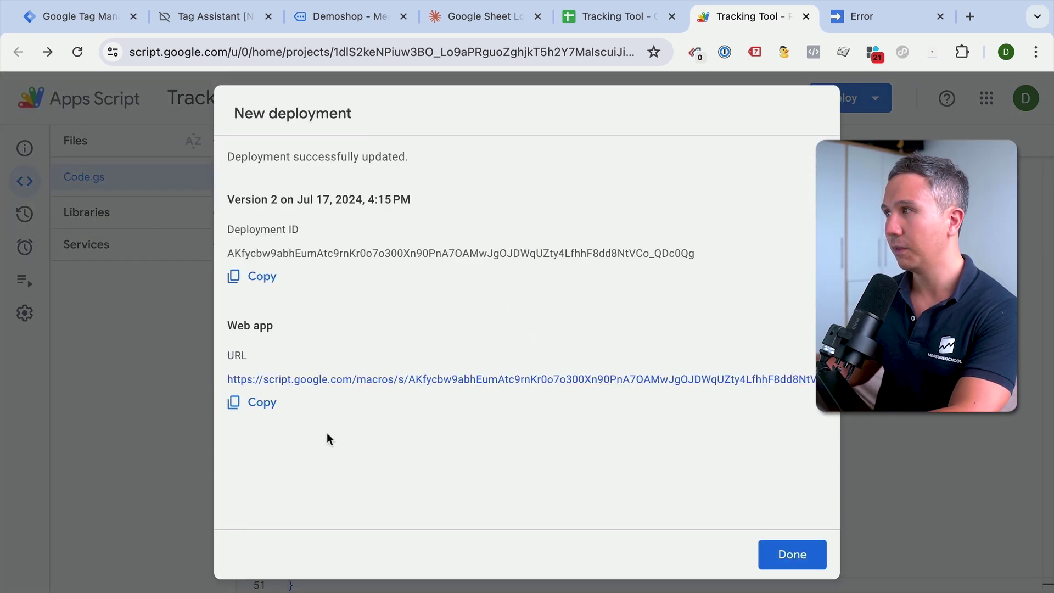
left_click(254, 406)
- Load the v2 web app URL and check the Tracking Tool sheet for logged rows
left_click(890, 18)
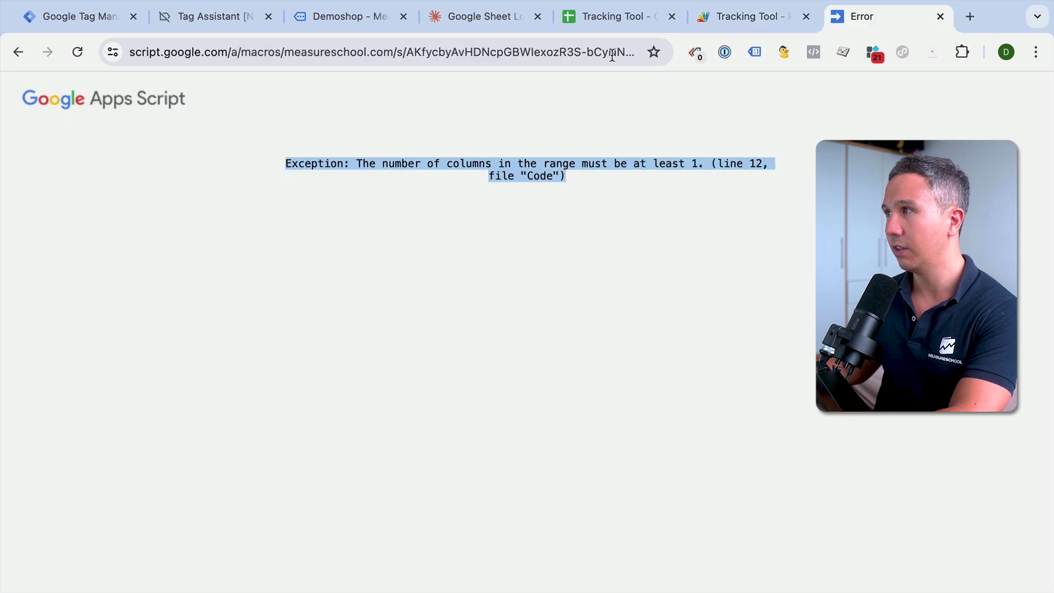
left_click(558, 55)
key("super+v")
key("Return")
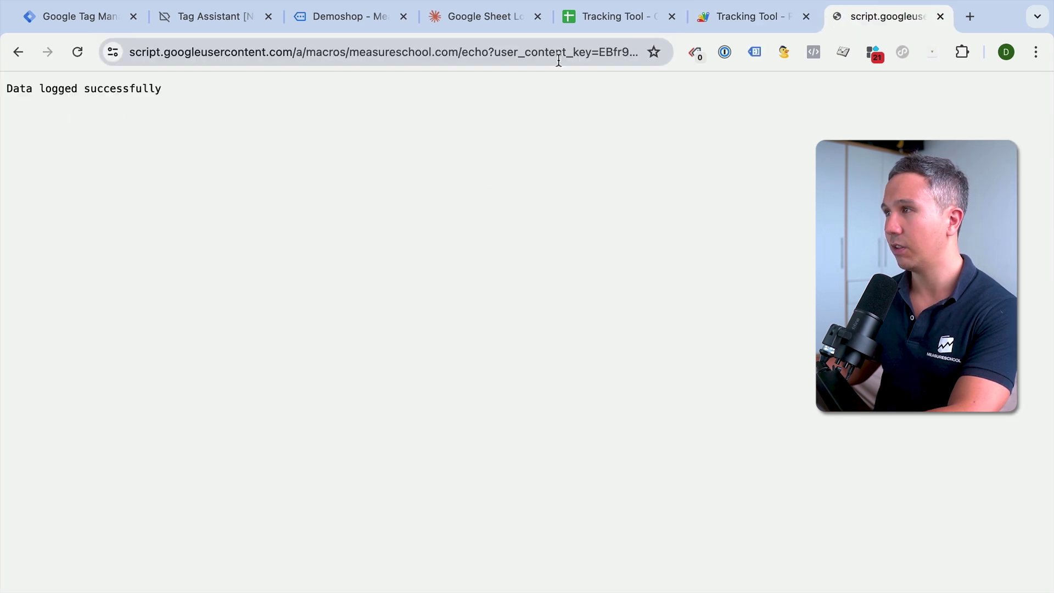
left_click(605, 19)
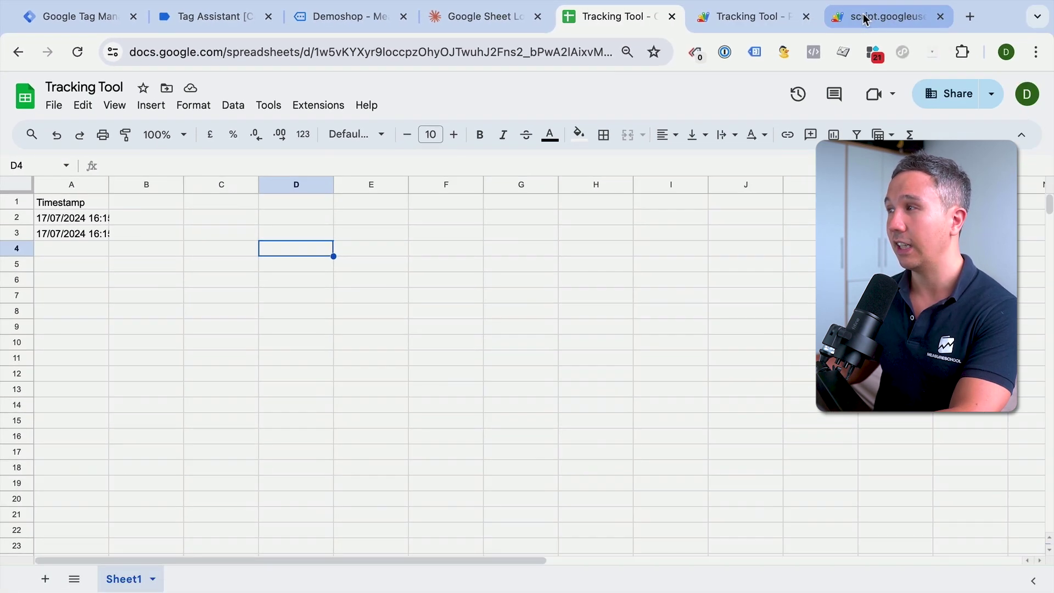
- Request the web app URL with ?data=value and confirm 'value' appears in cell B4
left_click(863, 18)
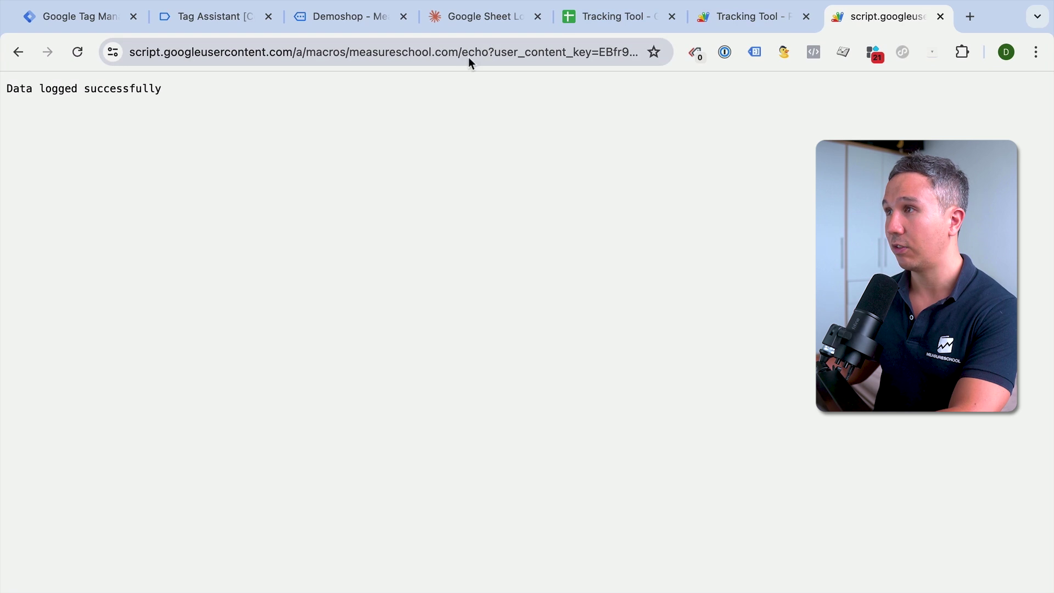
left_click(468, 57)
key("ctrl+v")
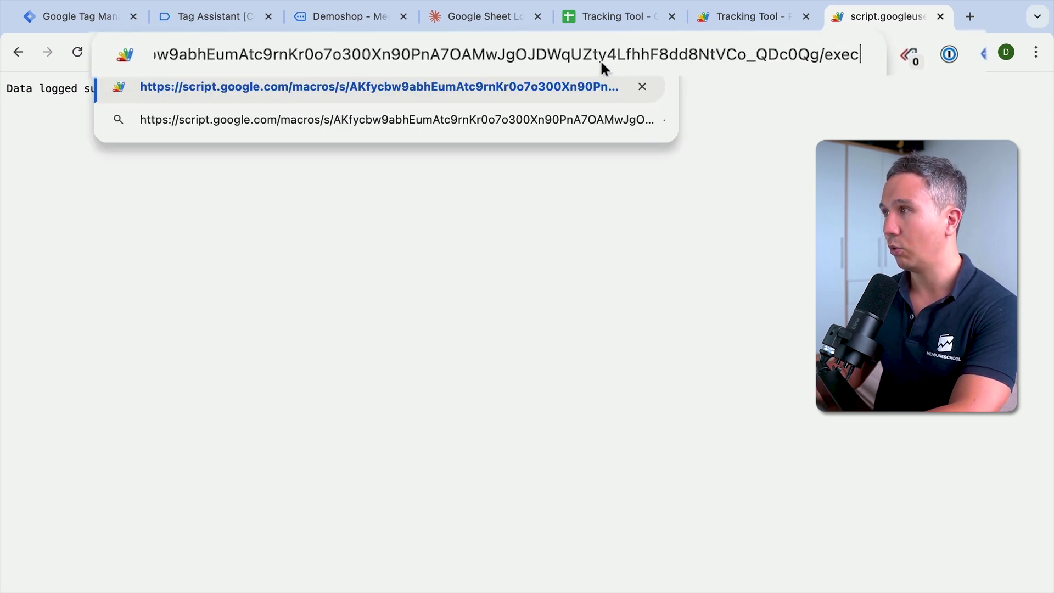
type("?dat")
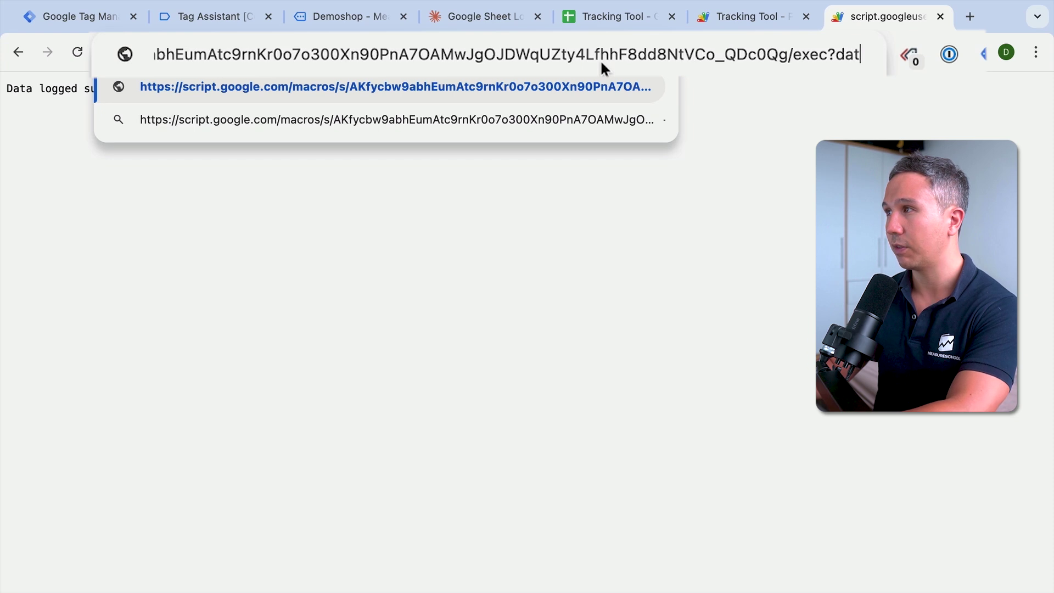
type("a=value")
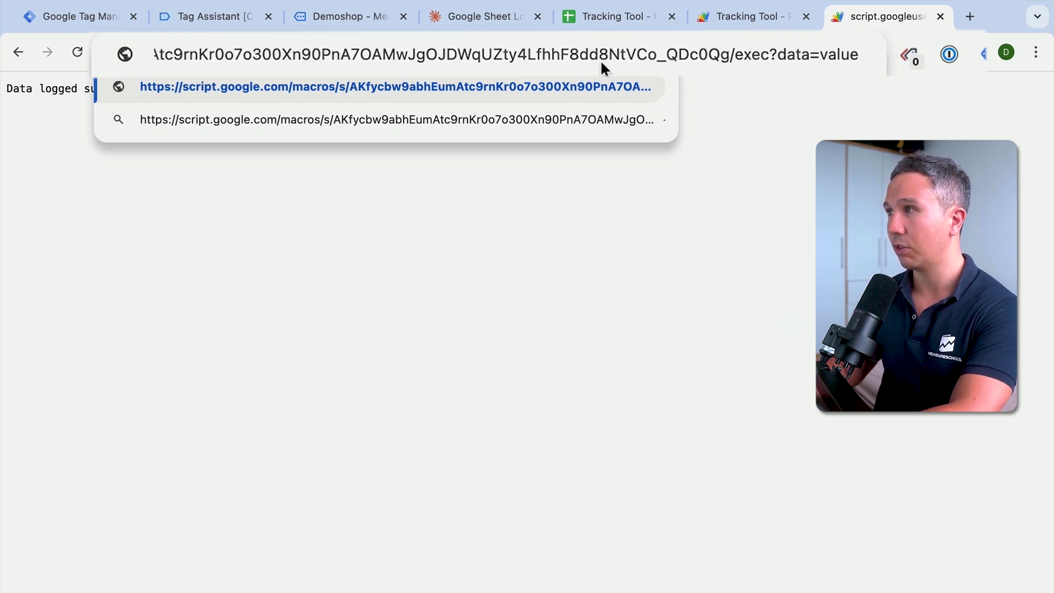
key("Return")
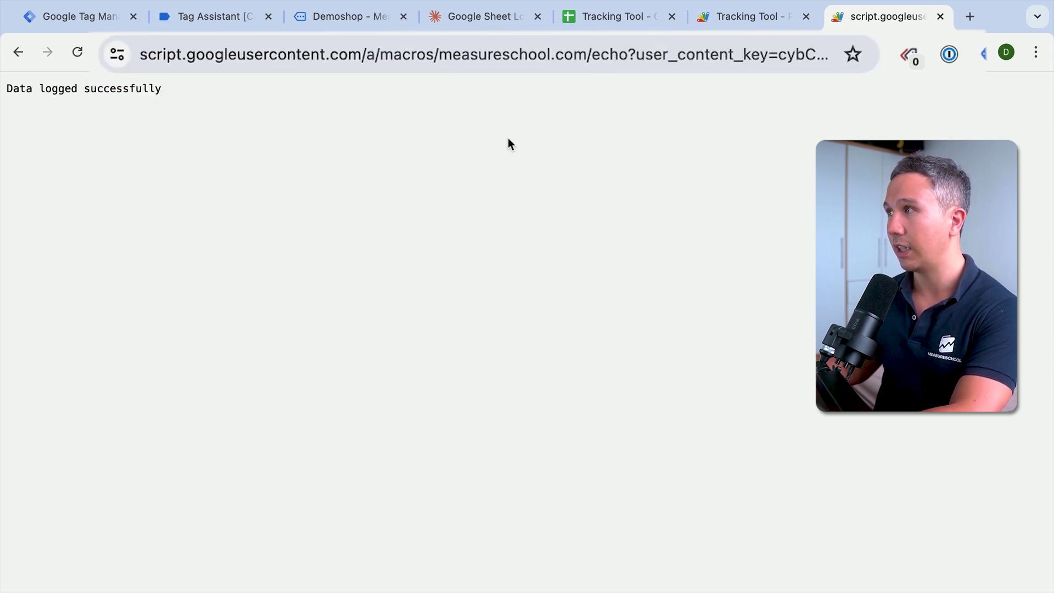
left_click(610, 19)
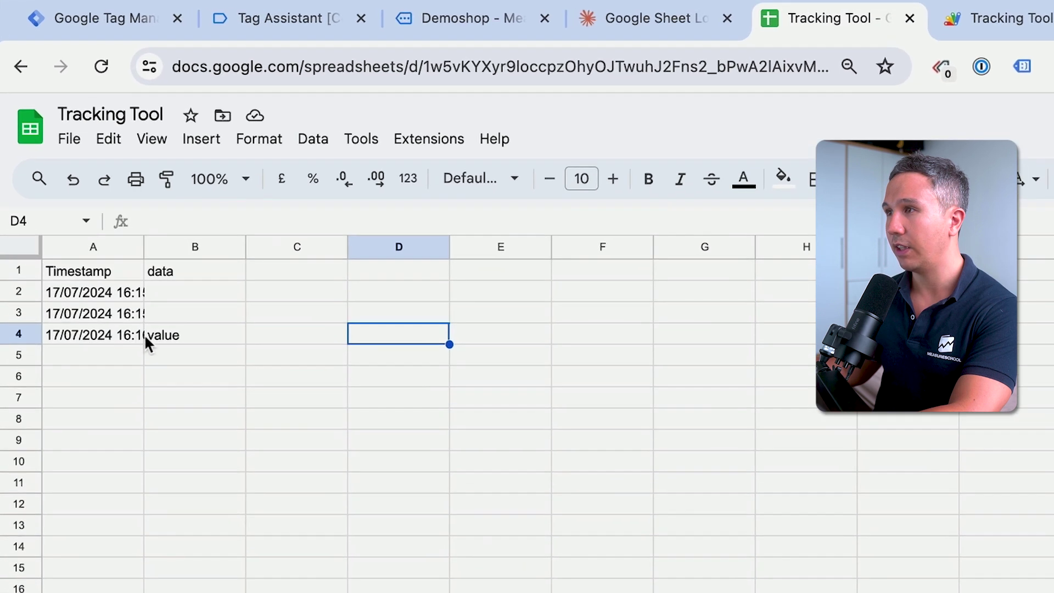
left_click(111, 250)
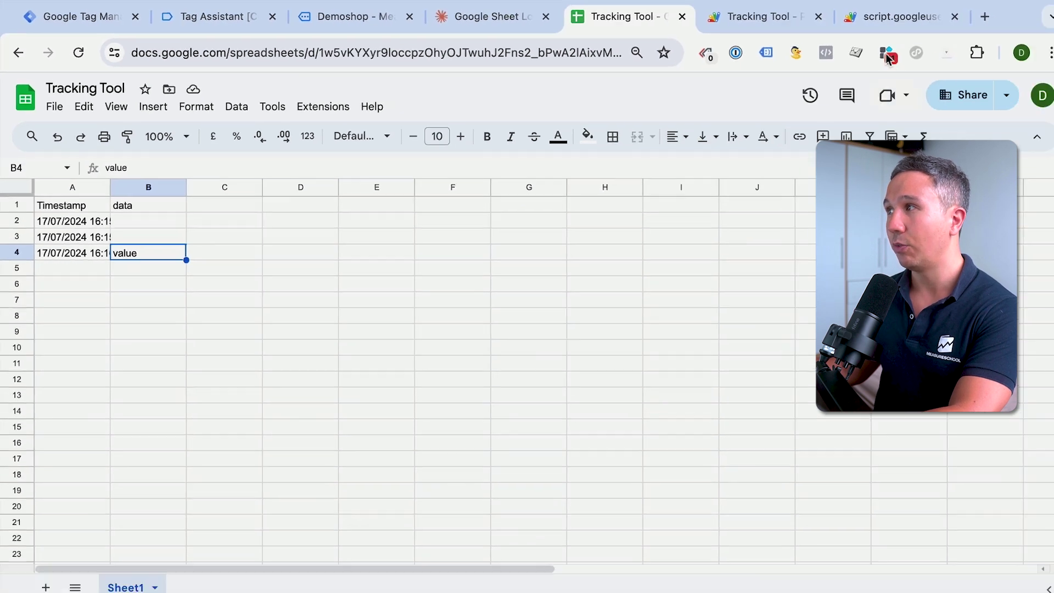
left_click(860, 21)
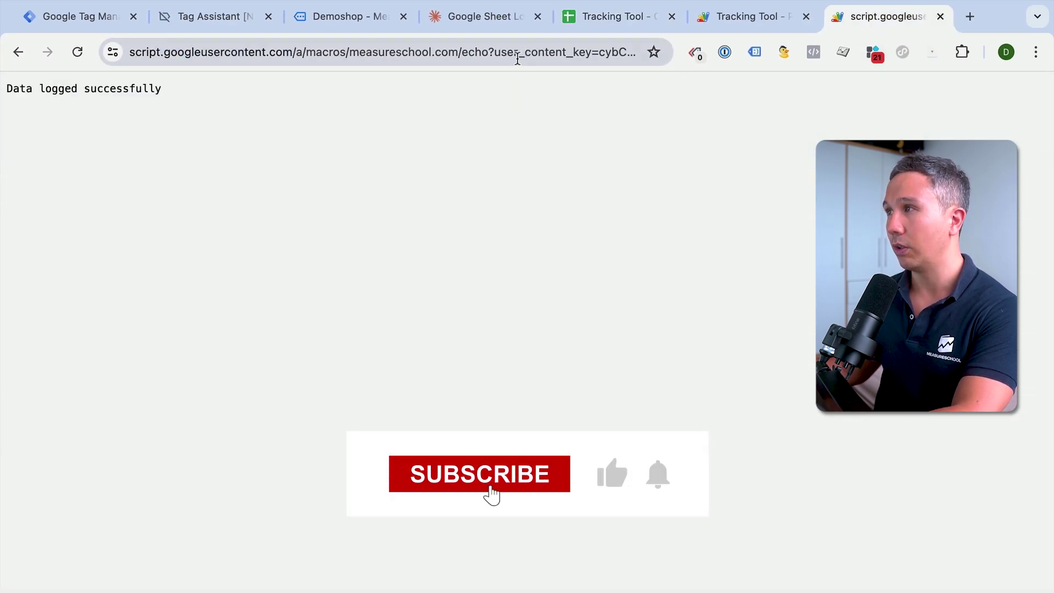
- Request the /exec URL with ?event=click&text=add-to-cart and verify the new row in the sheet
left_click(518, 54)
key("ctrl+v")
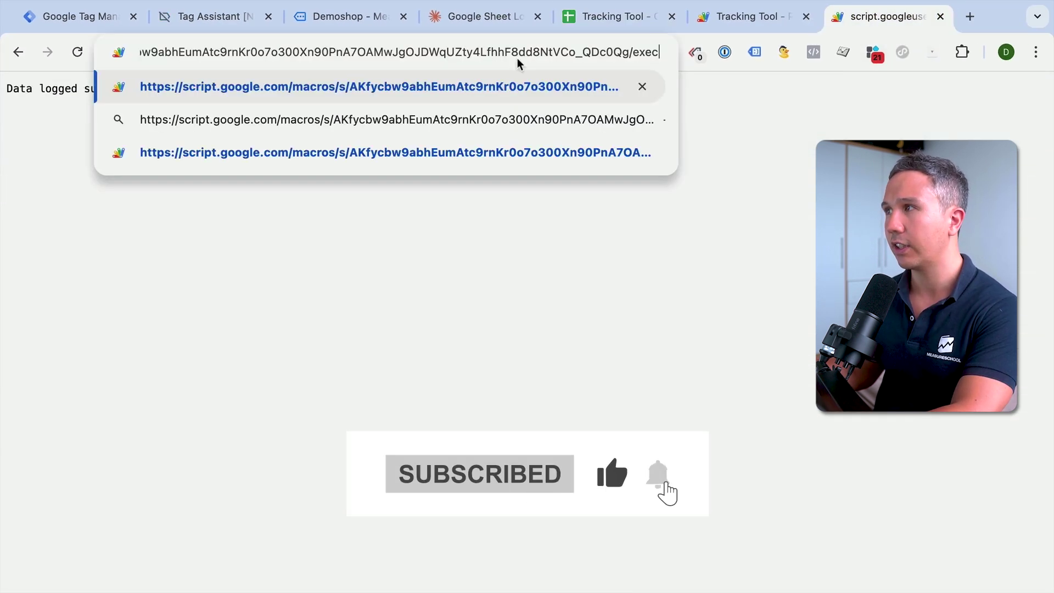
type("?event=click&")
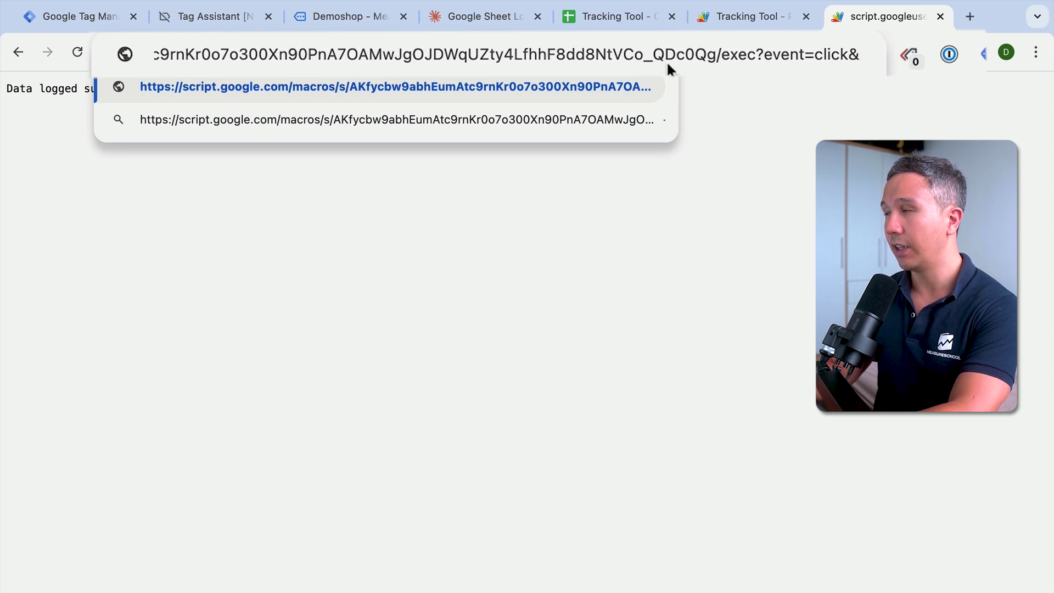
type("text=add-to-cart")
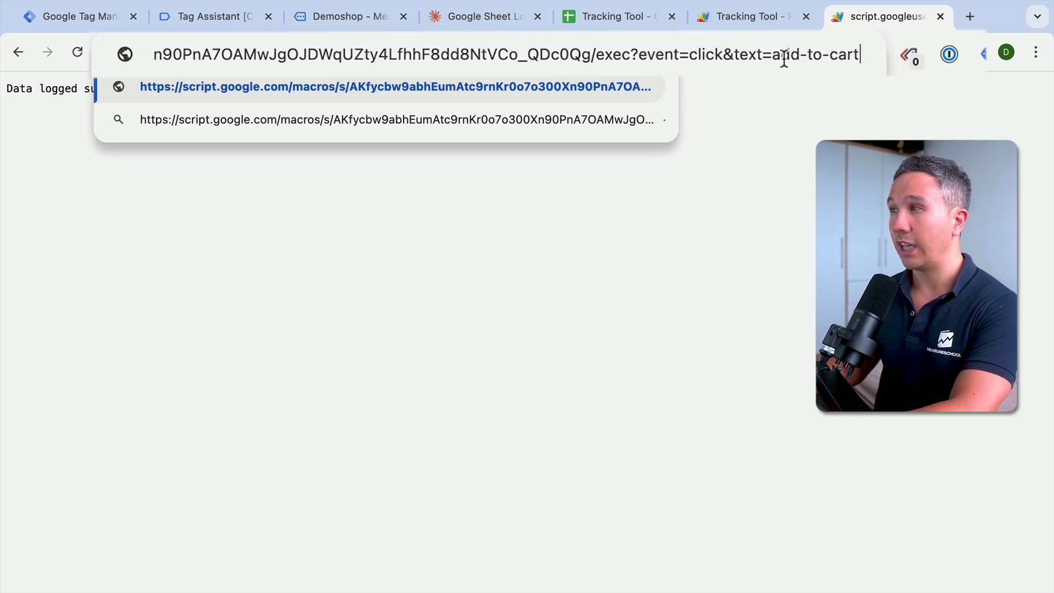
key("Return")
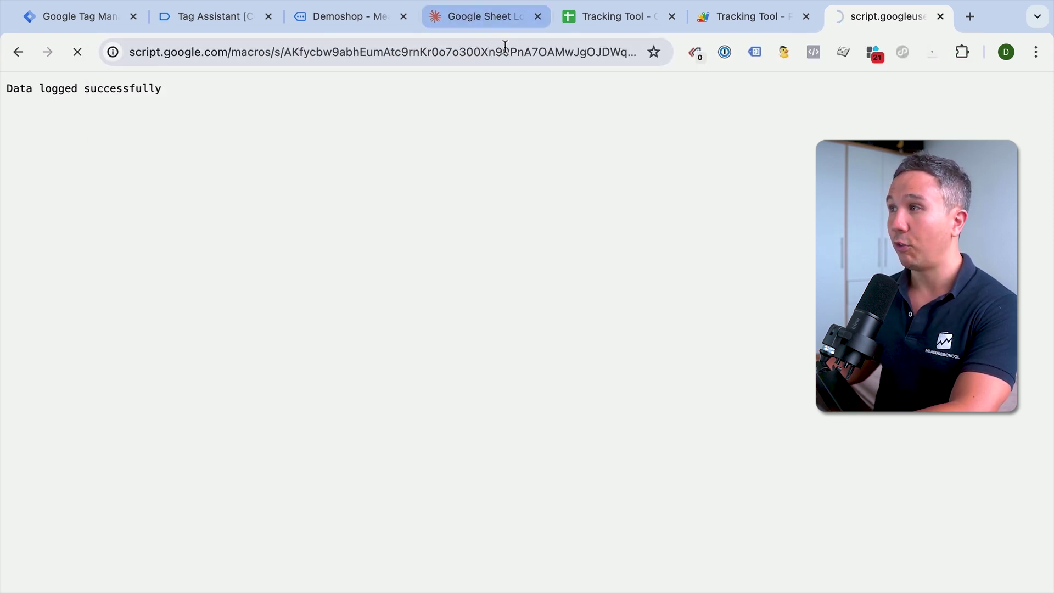
left_click(613, 23)
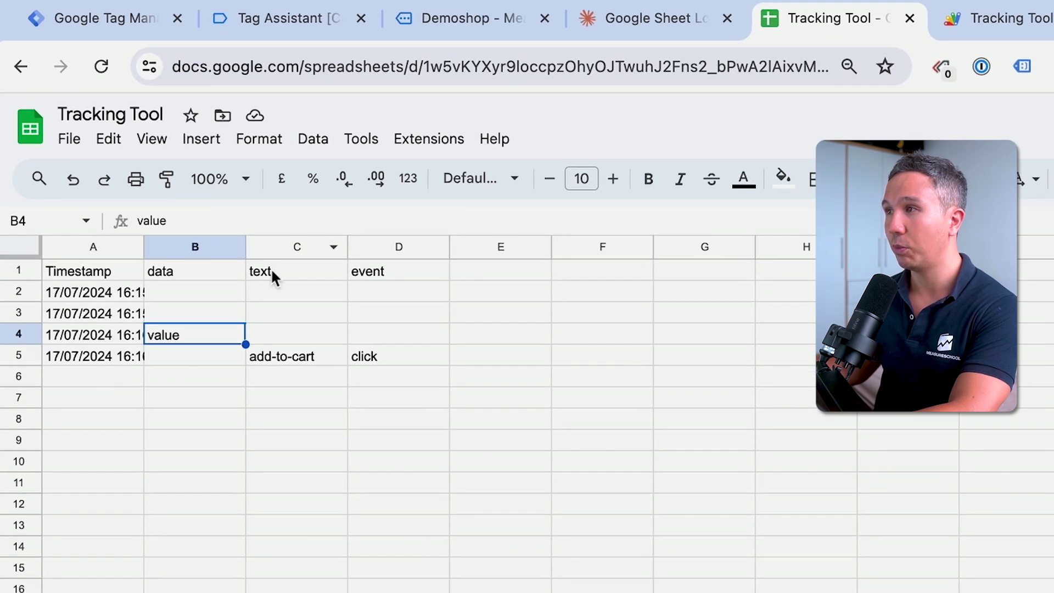
left_click(373, 363)
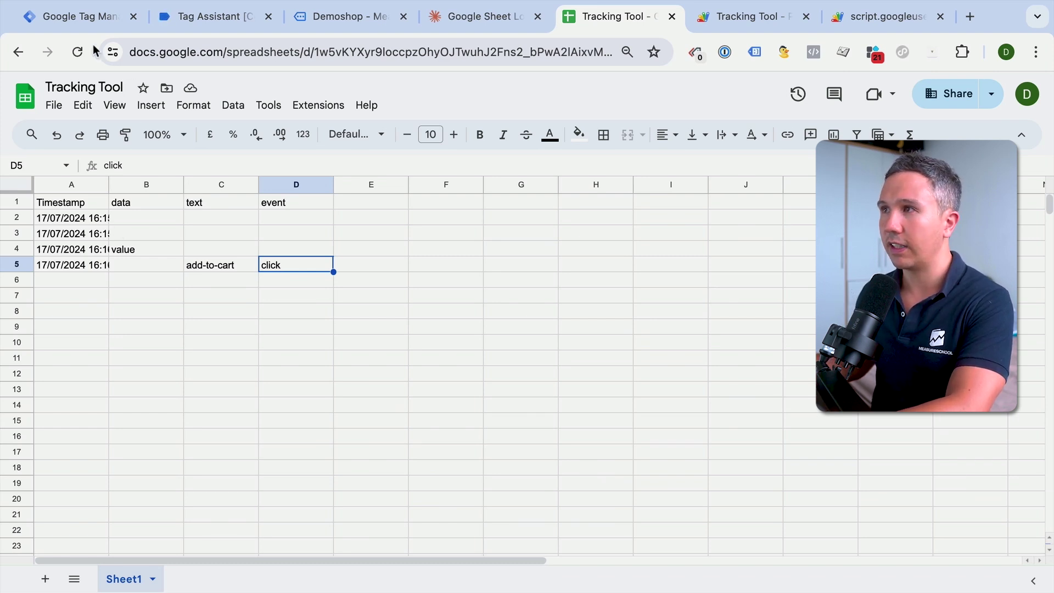
left_click(93, 21)
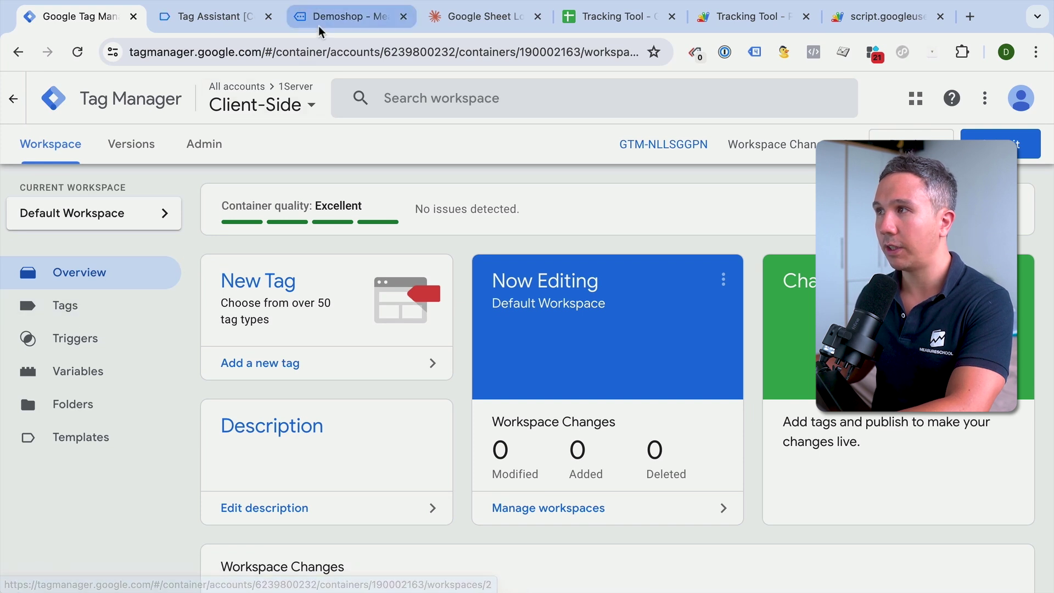
- Create a new Tag Manager tag of type Custom Image
left_click(351, 16)
left_click(93, 22)
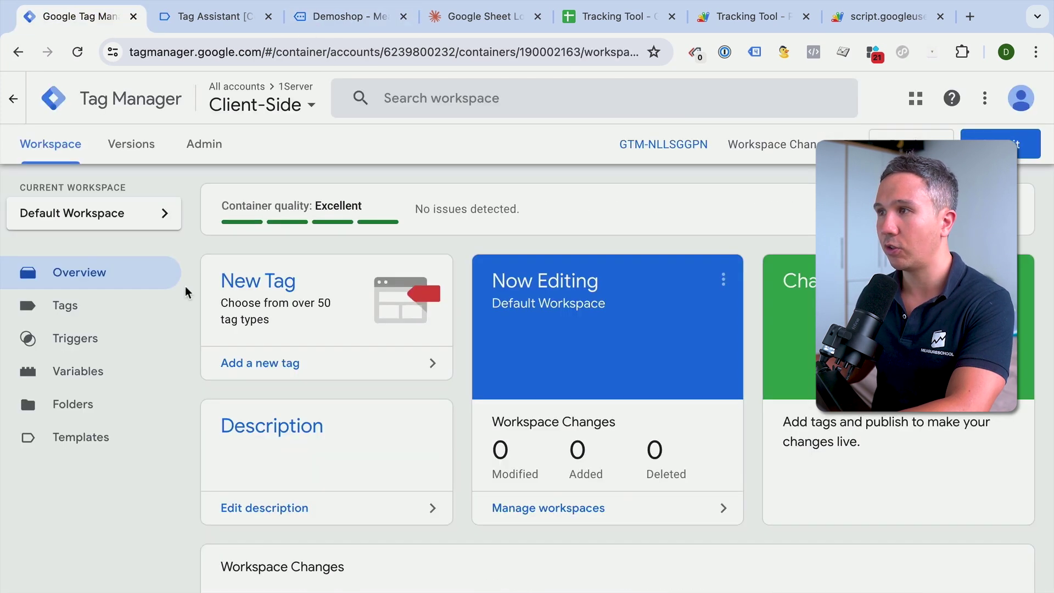
left_click(117, 314)
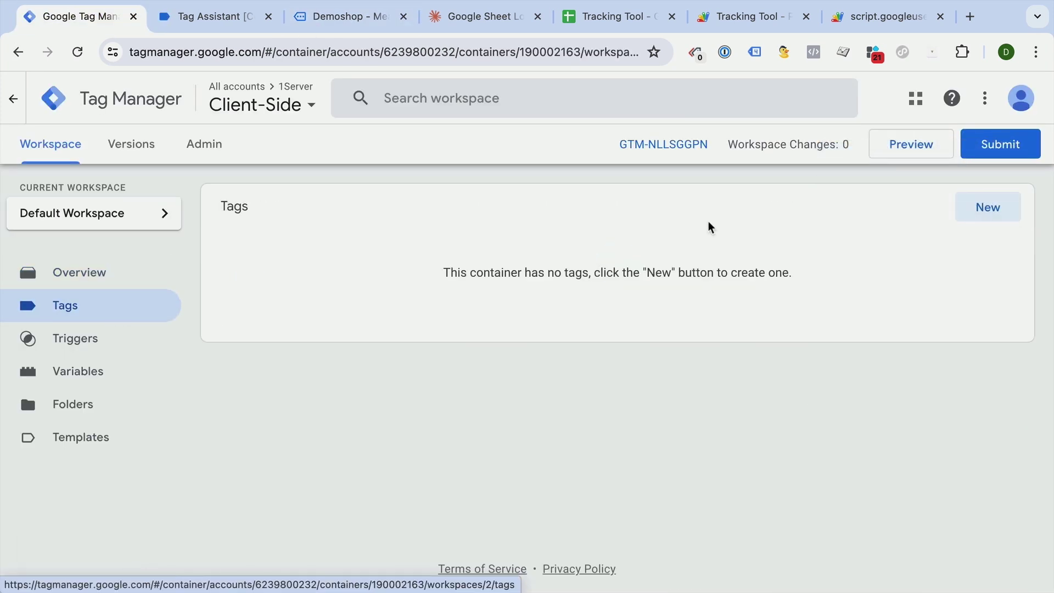
left_click(987, 213)
left_click(717, 253)
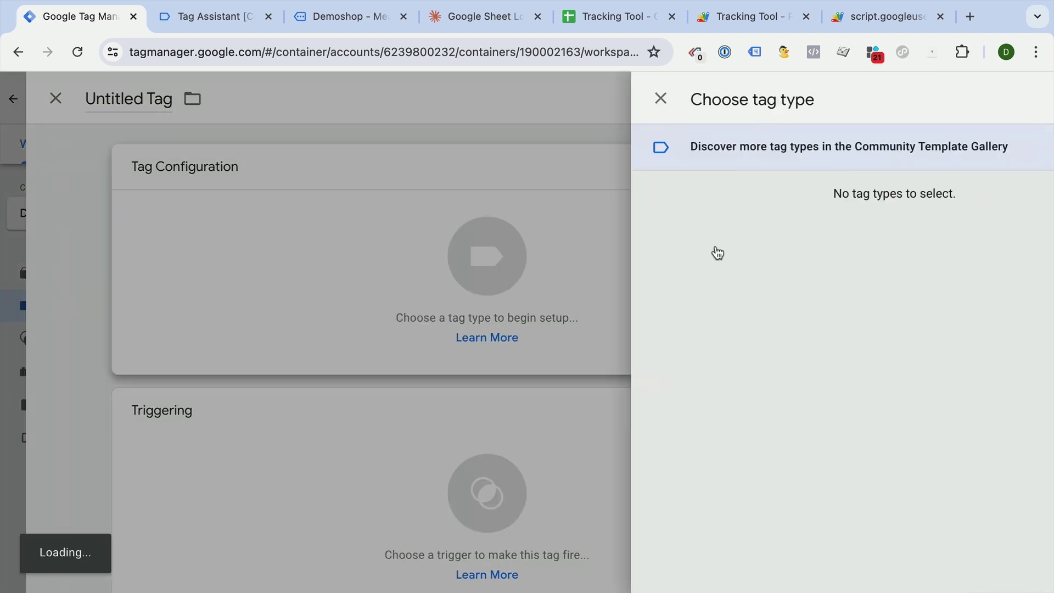
scroll(666, 356, "down", 4)
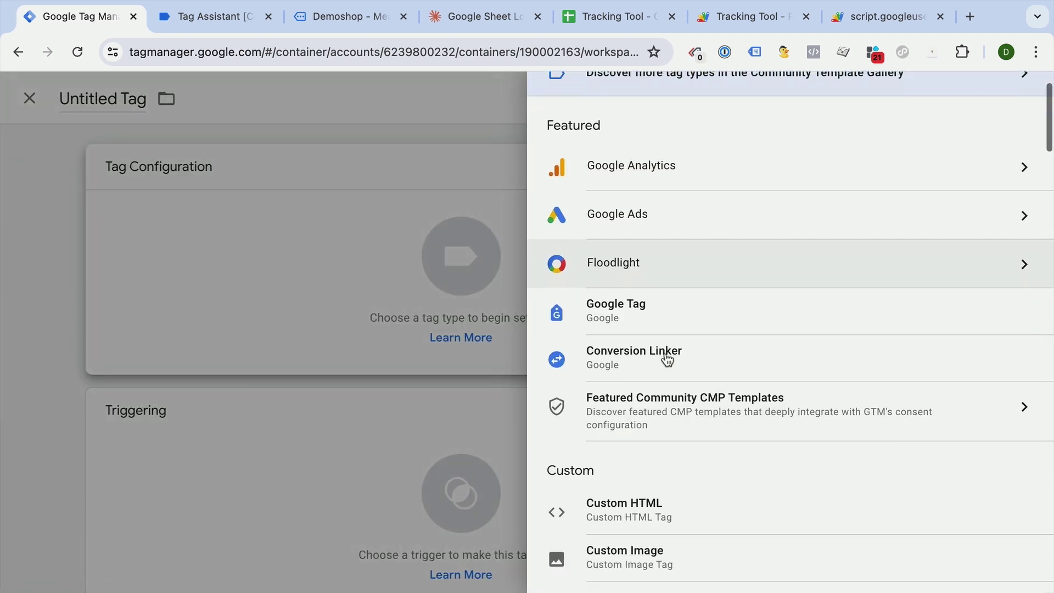
scroll(608, 320, "down", 2)
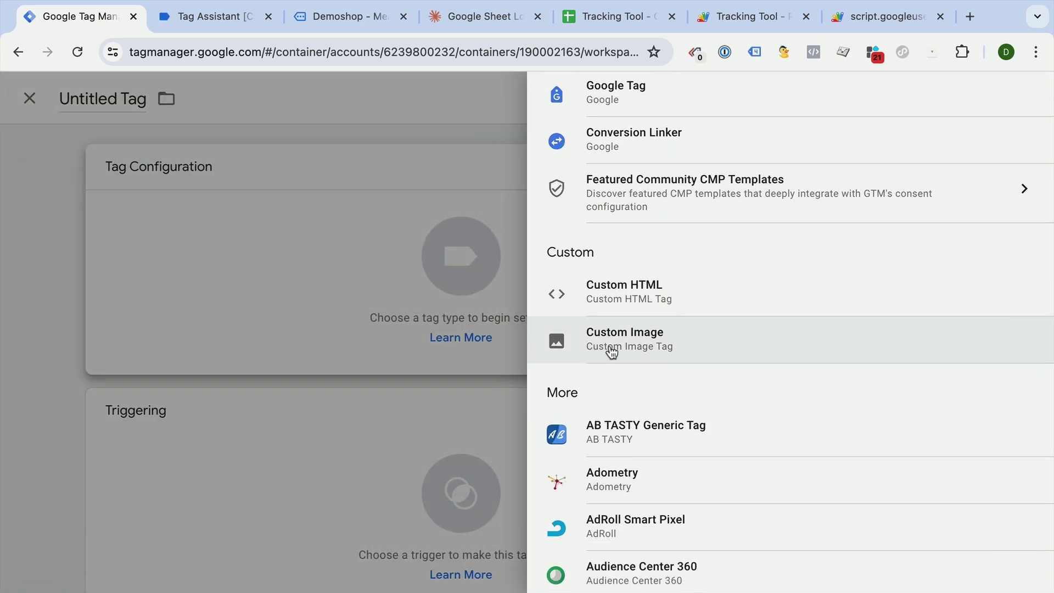
left_click(647, 346)
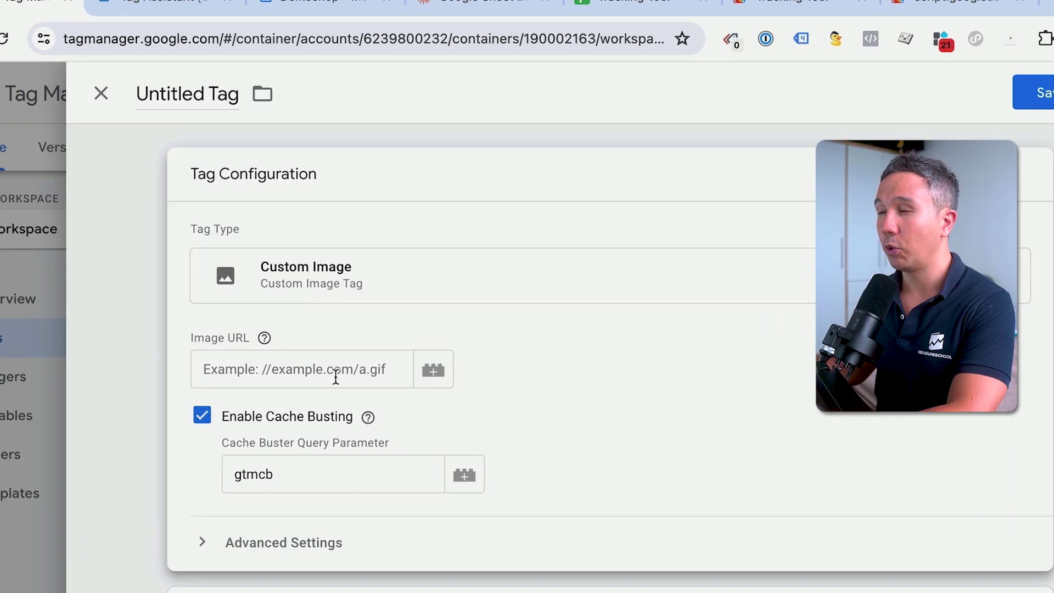
- Set the Image URL to the /exec URL plus ?event={{Event}}&data={{Page Path}}
left_click(355, 338)
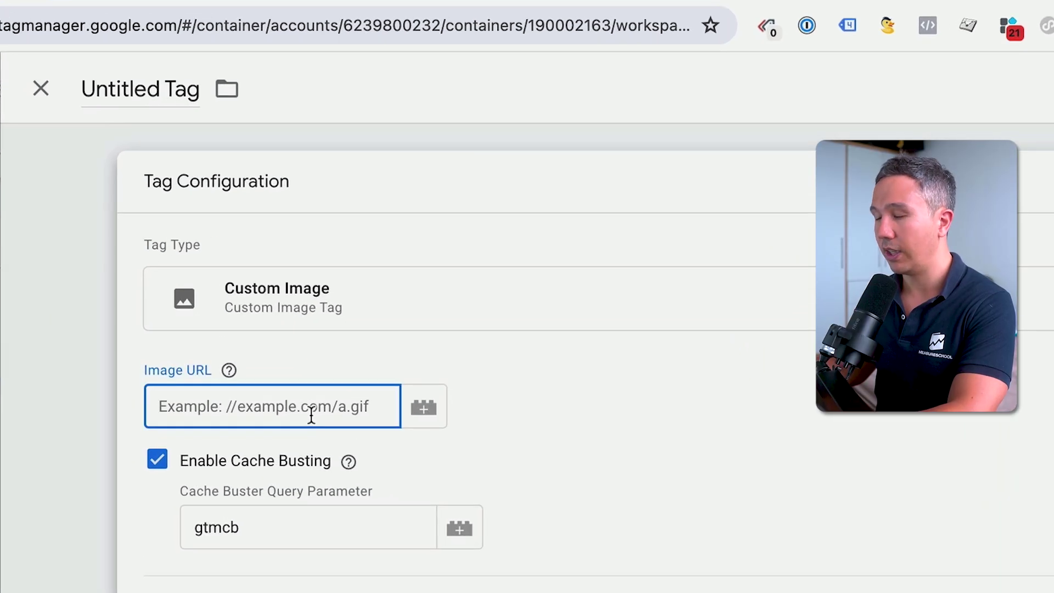
key("ctrl+v")
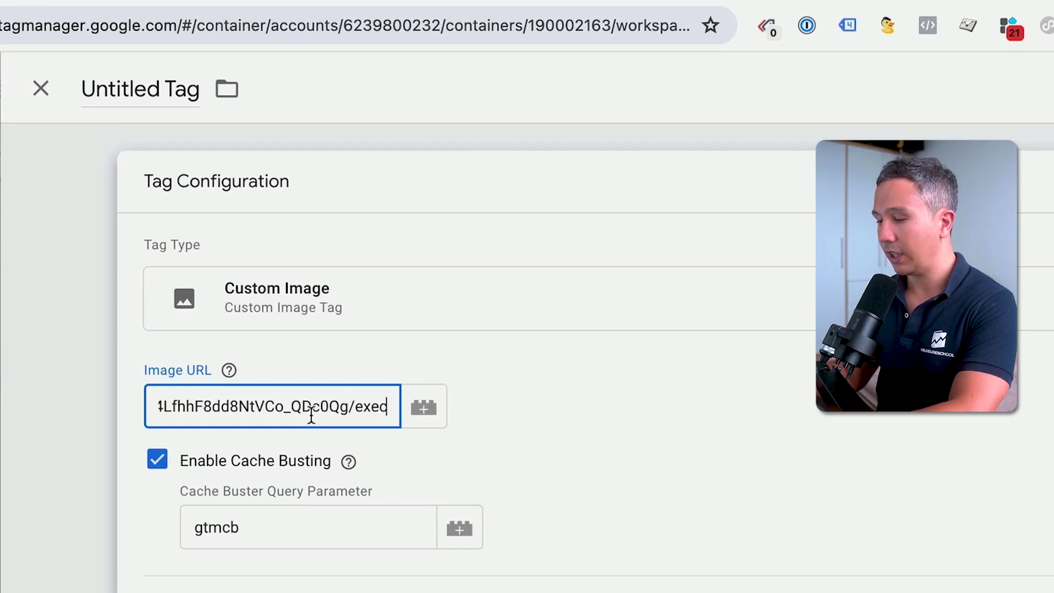
type("?")
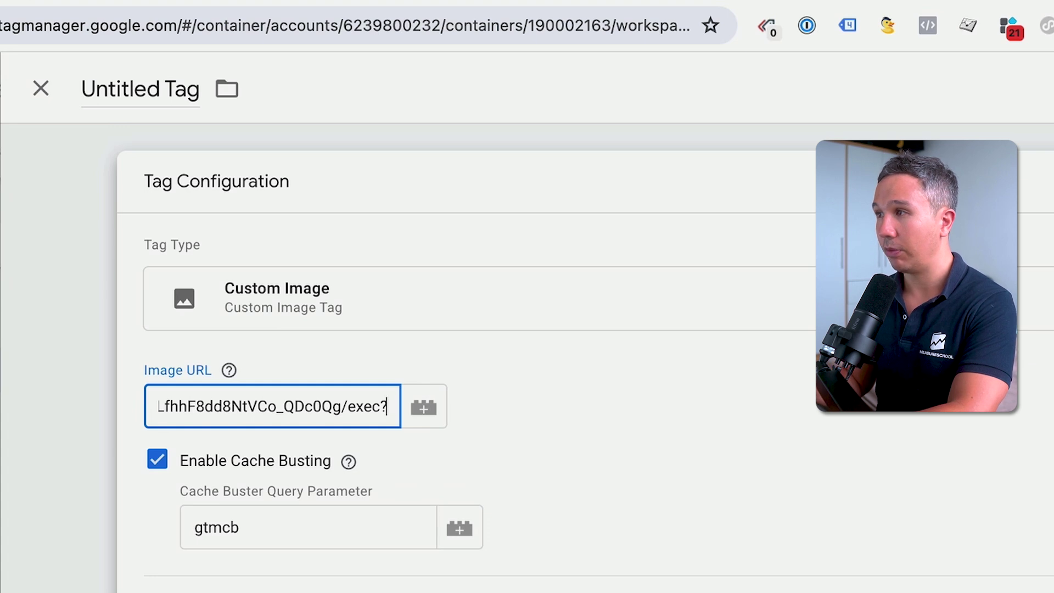
type("event")
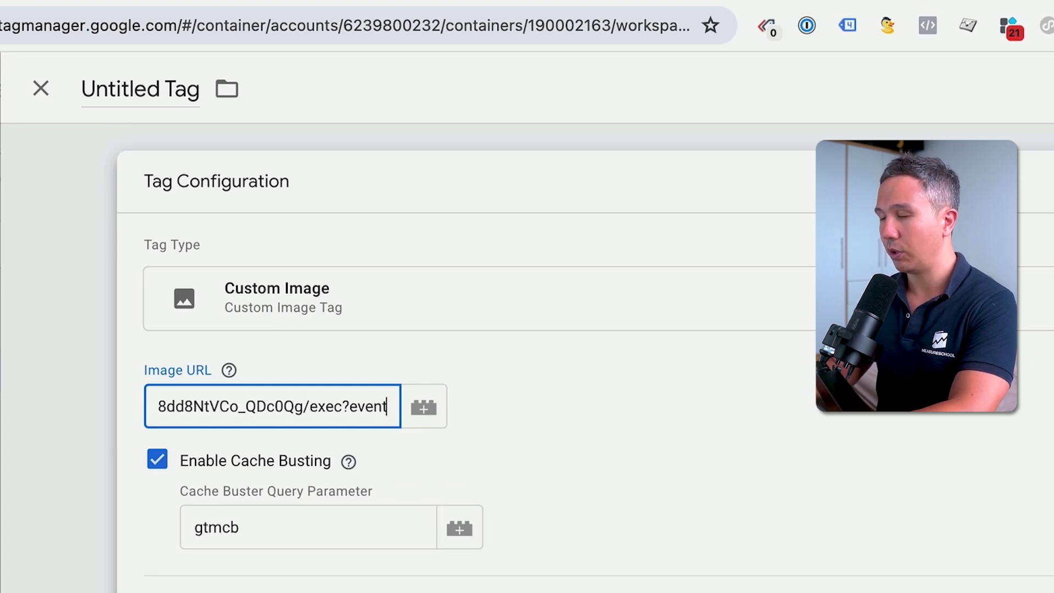
type("=")
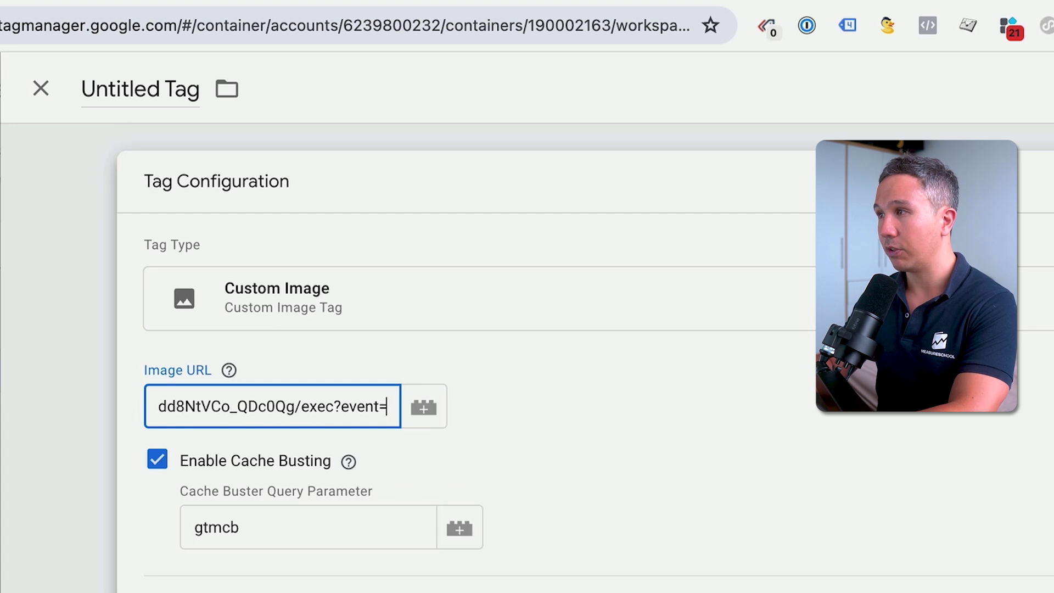
type("{{")
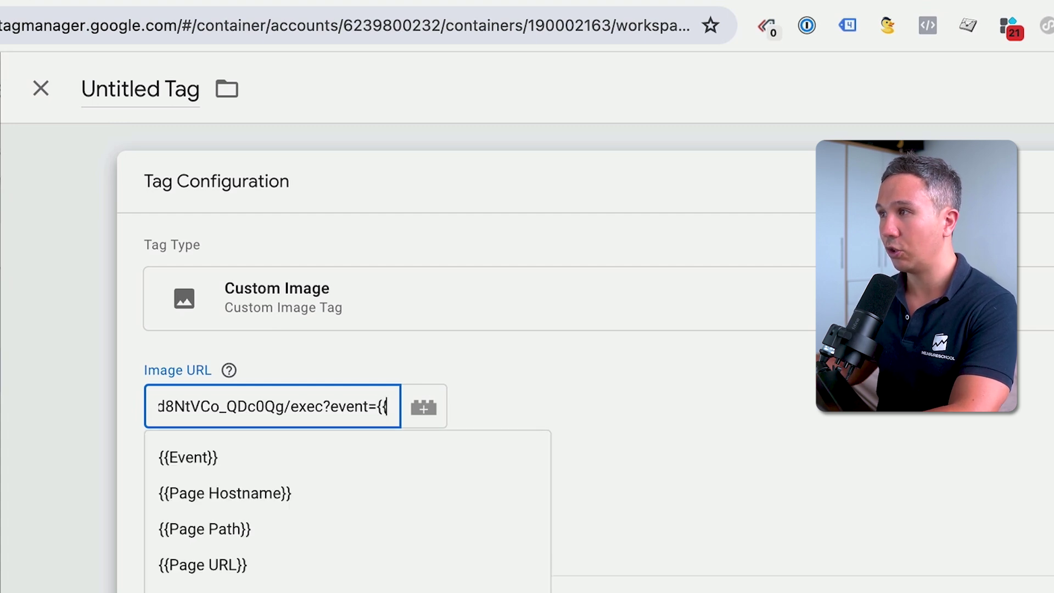
left_click(230, 450)
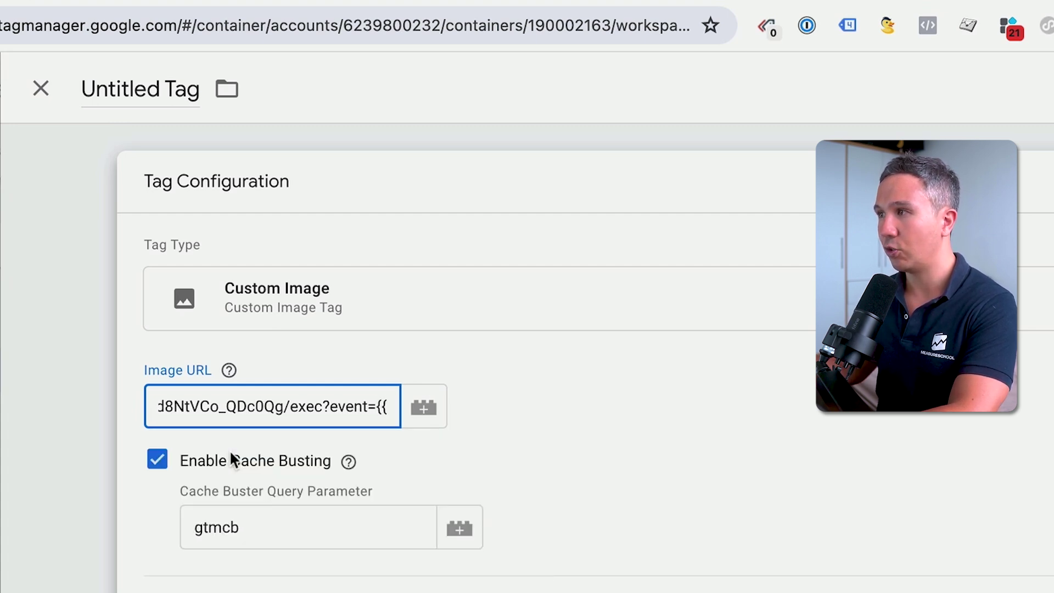
type("&data={{")
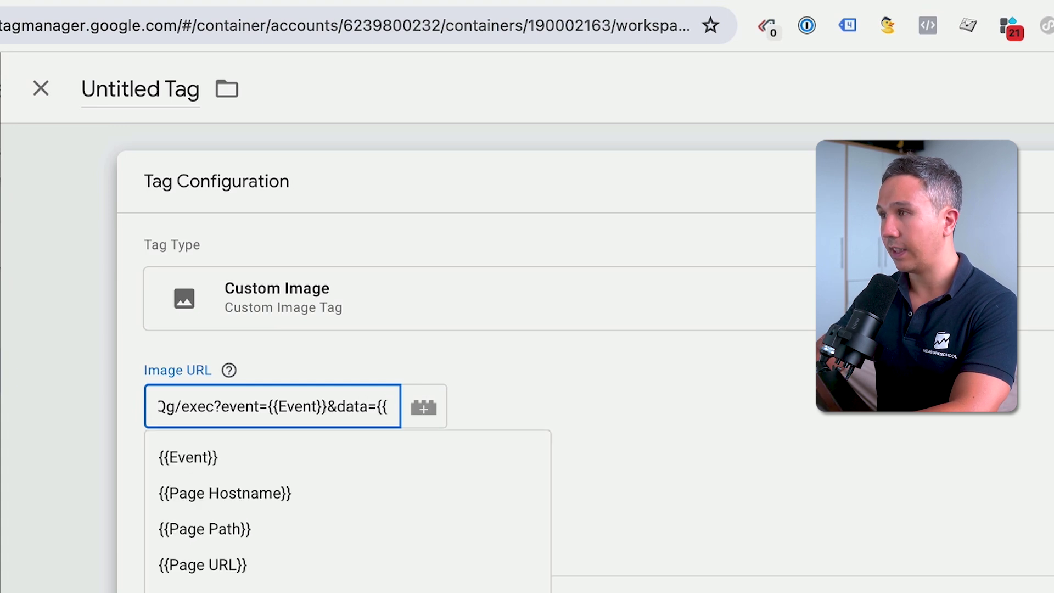
key("Down")
key("Down")
key("Escape")
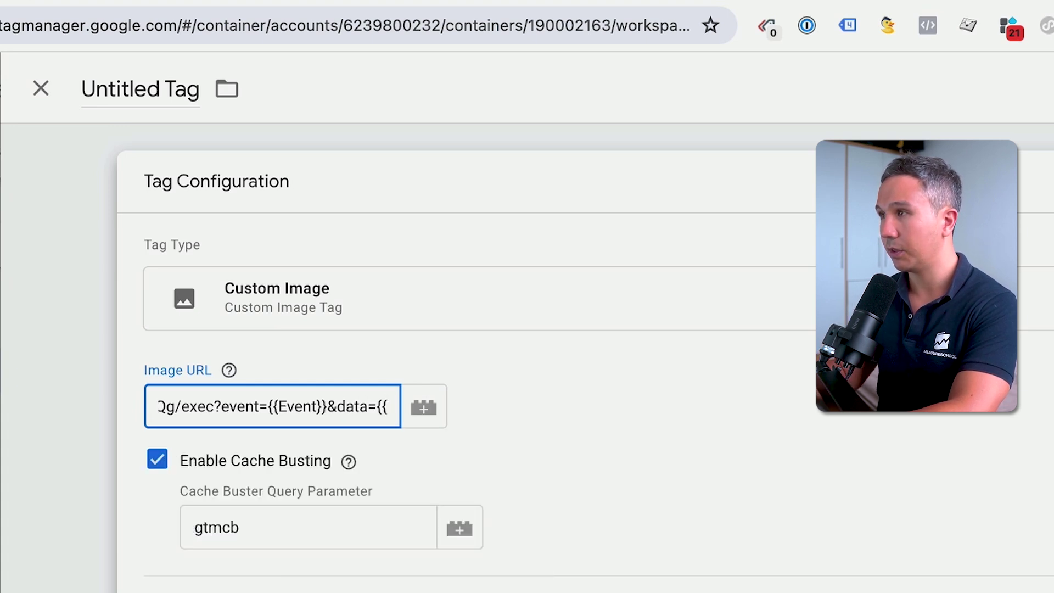
type("Page Path}}")
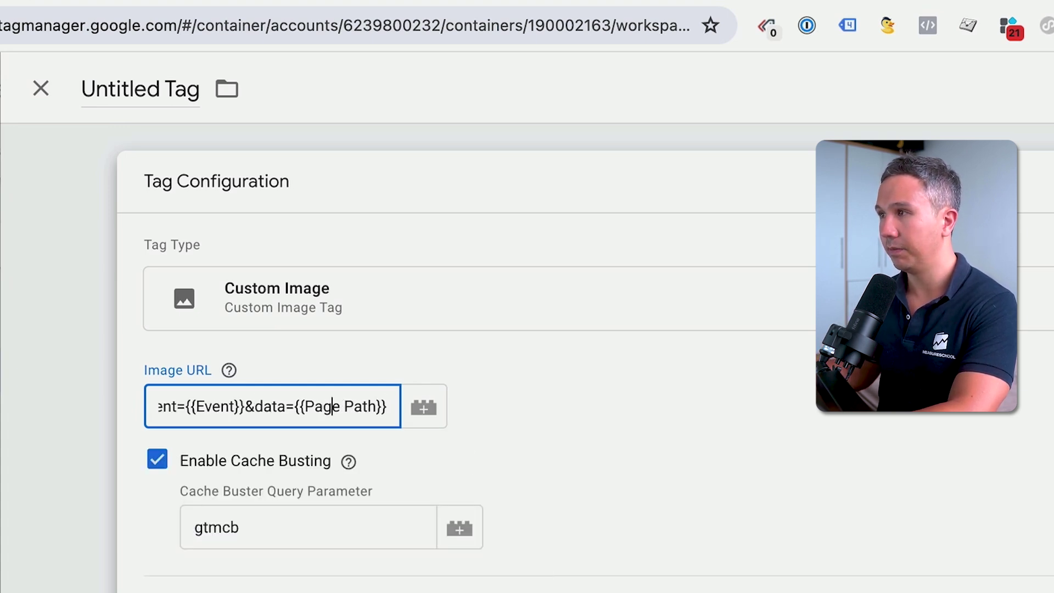
- Rename the tag to 'Tracking Tool - PV tracking'
double_click(139, 87)
triple_click(139, 81)
type("Tracking Tool - PV tracking")
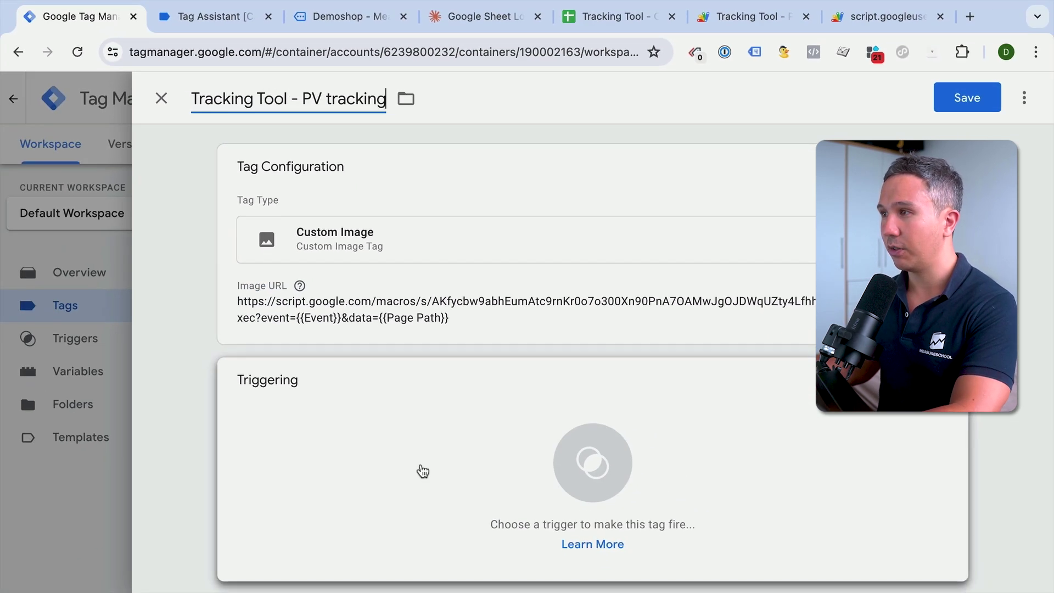
- Assign the All Pages trigger to the tag and save it
left_click(390, 590)
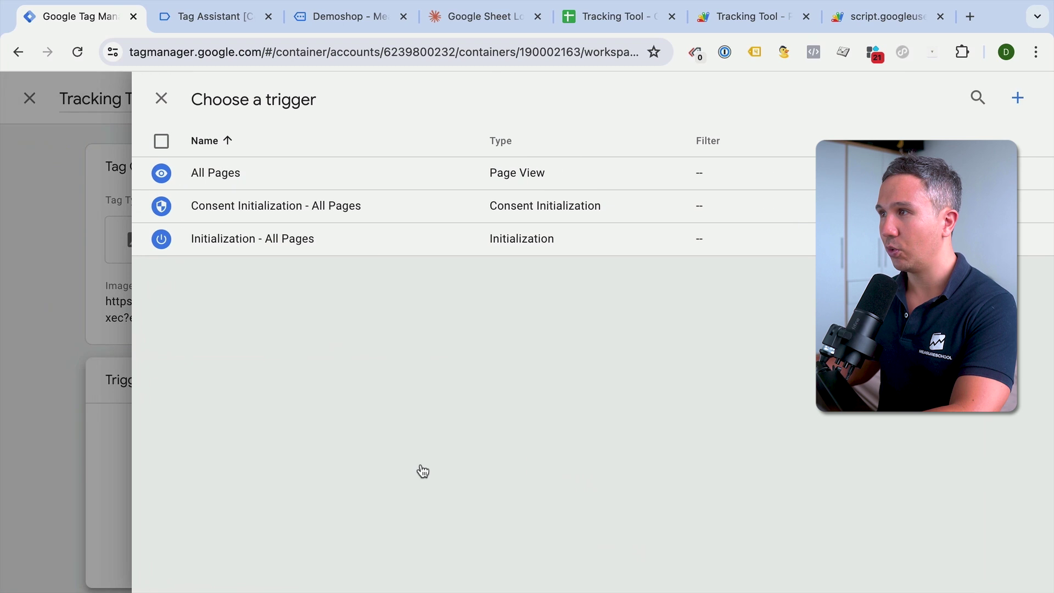
left_click(219, 173)
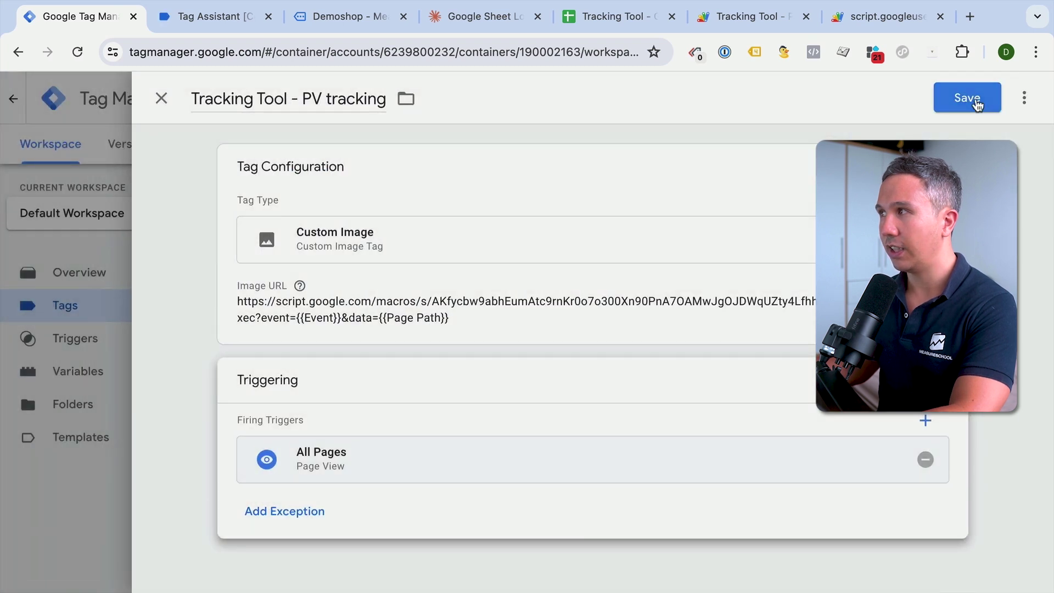
left_click(973, 101)
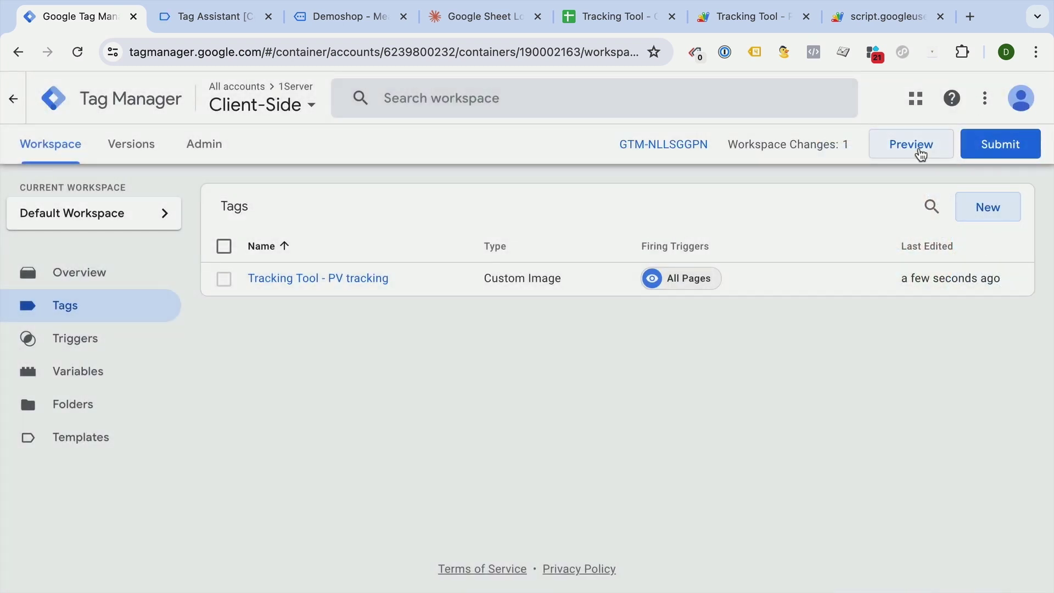
- Preview the container on the Demoshop, check Container Loaded tags, and view the new sheet row
left_click(917, 150)
left_click(341, 17)
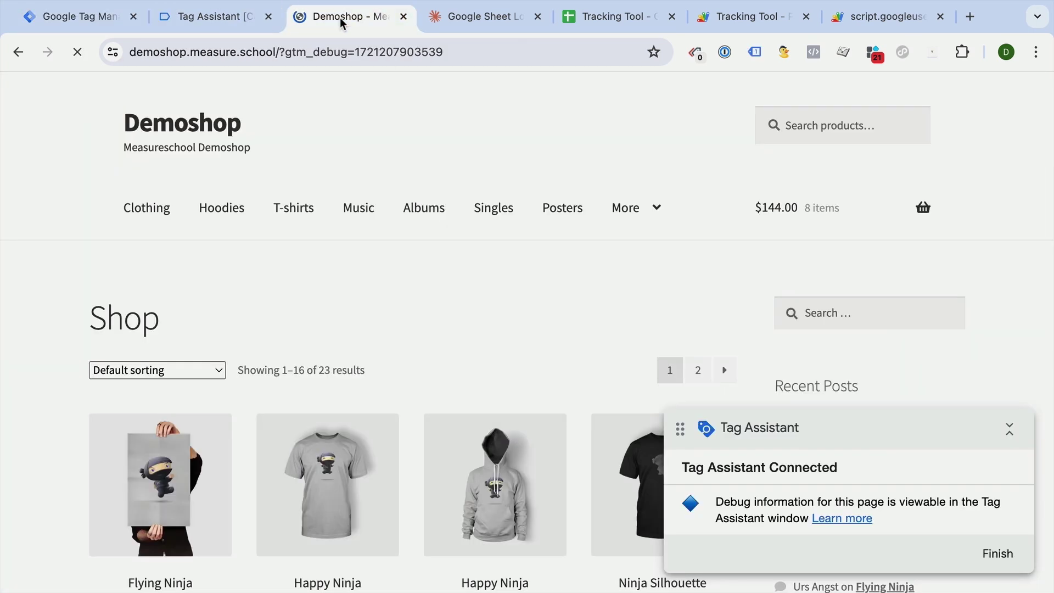
left_click(212, 25)
left_click(530, 470)
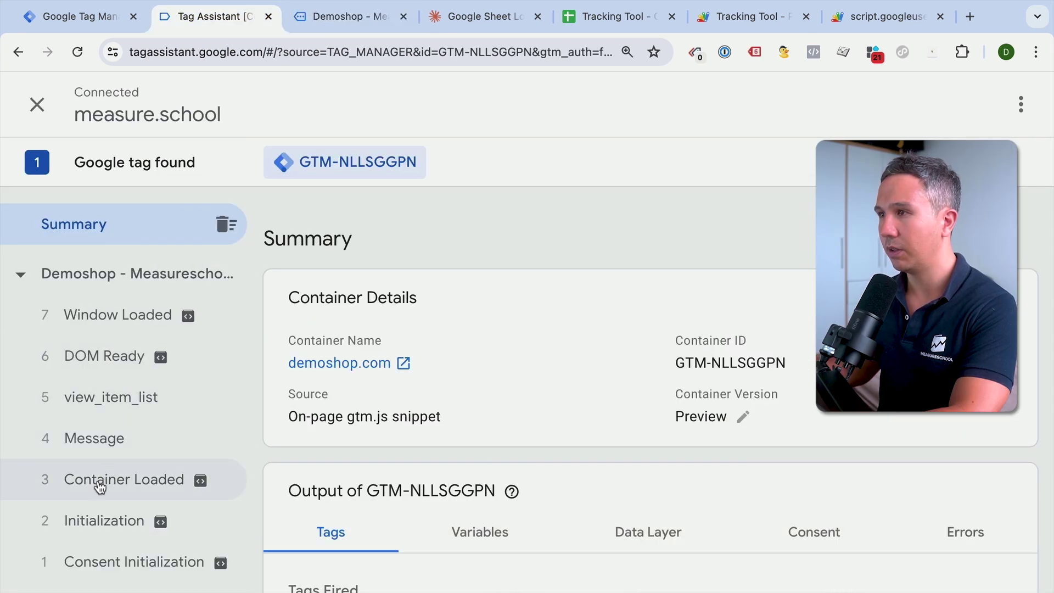
left_click(100, 482)
scroll(345, 395, "down", 2)
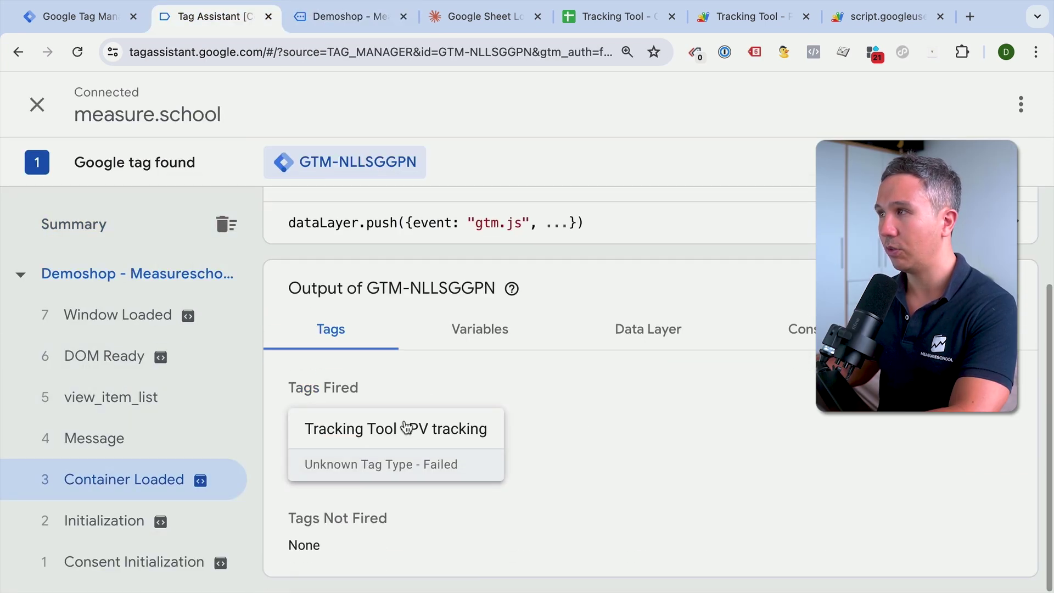
left_click(604, 21)
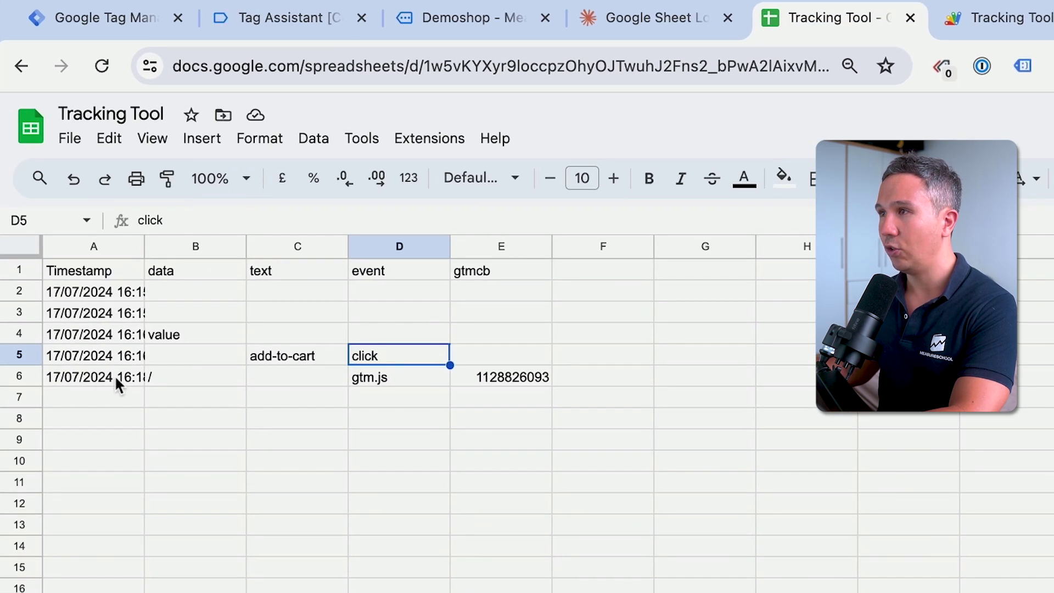
left_click(367, 379)
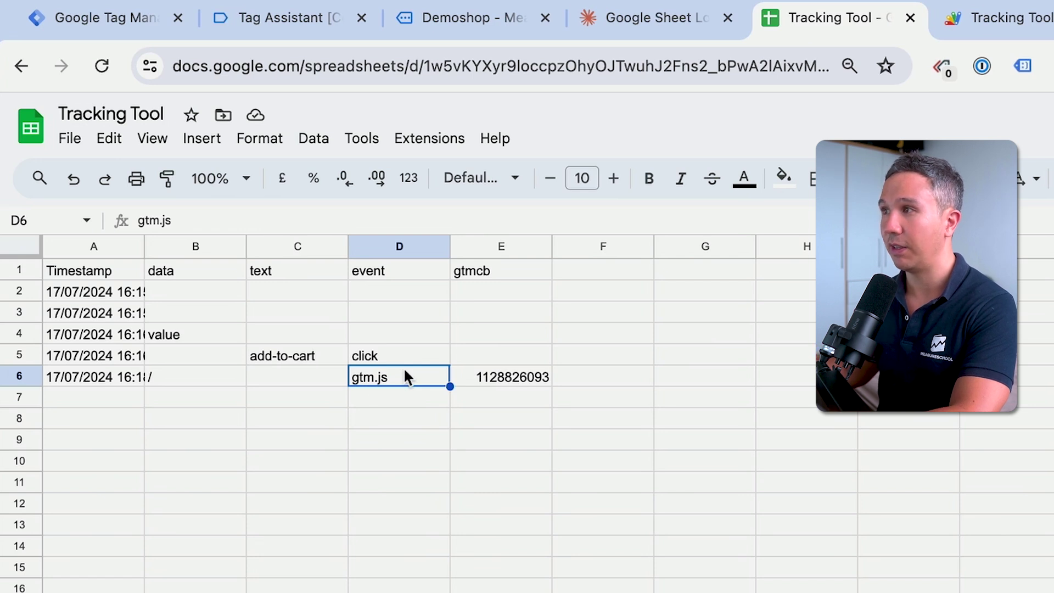
left_click(157, 376)
left_click(487, 272)
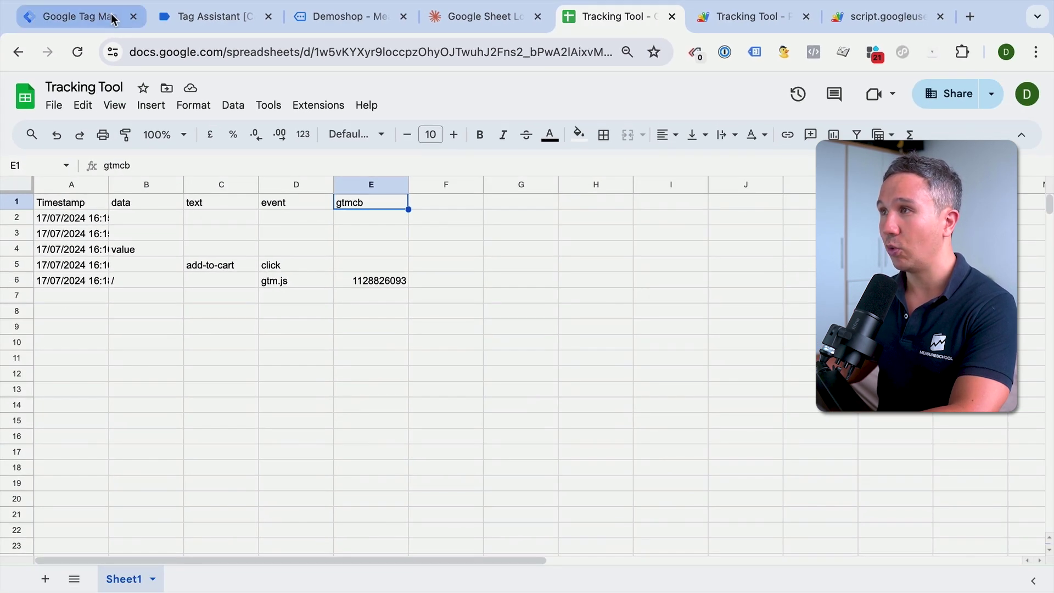
left_click(112, 17)
- Disable cache busting on the Tracking Tool - PV tag, save it, and return to the Demoshop page
left_click(369, 277)
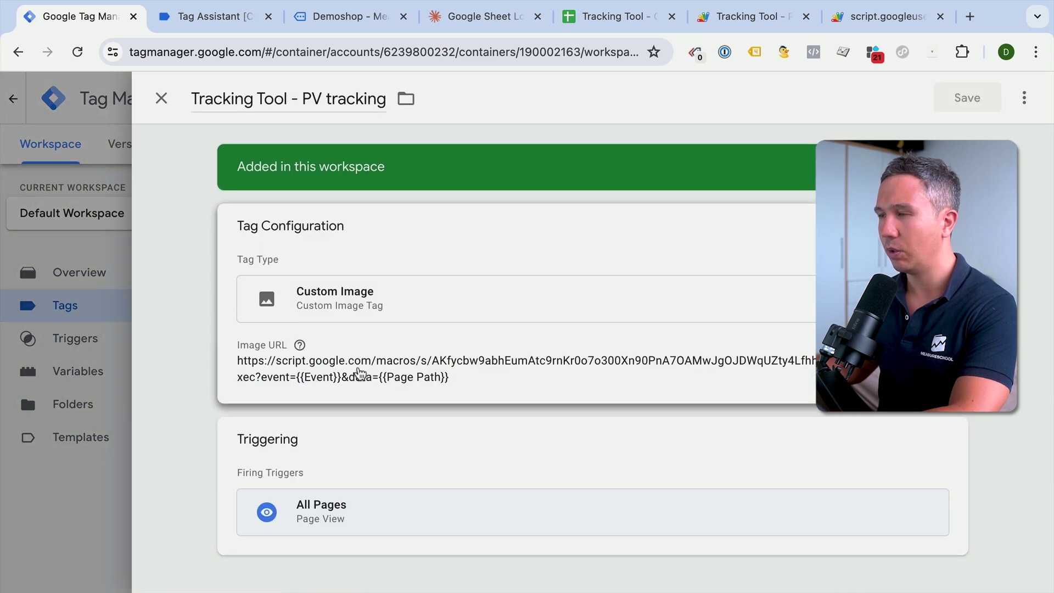
left_click(360, 375)
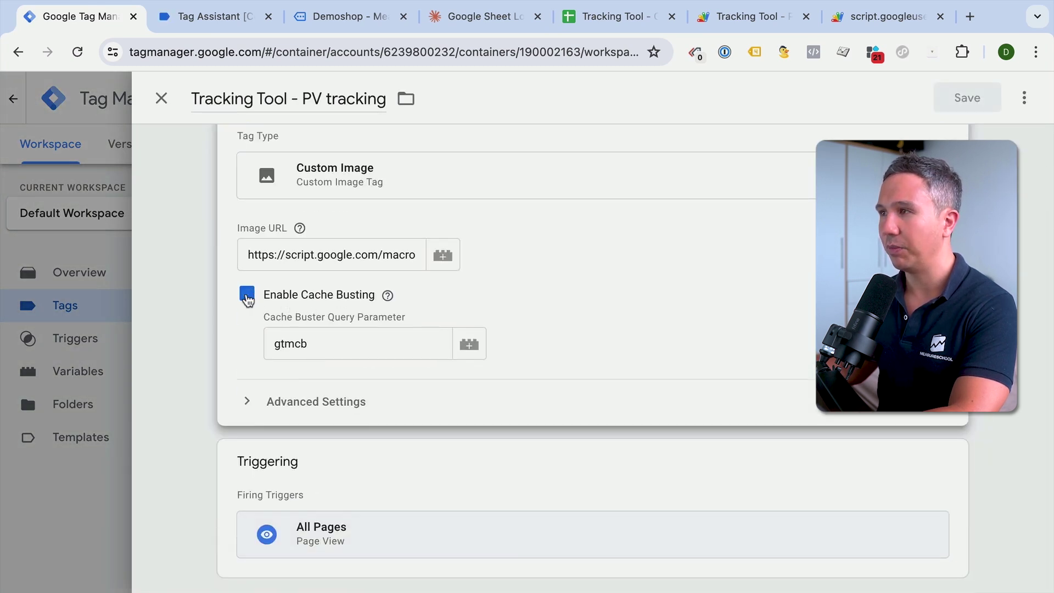
left_click(246, 293)
left_click(981, 101)
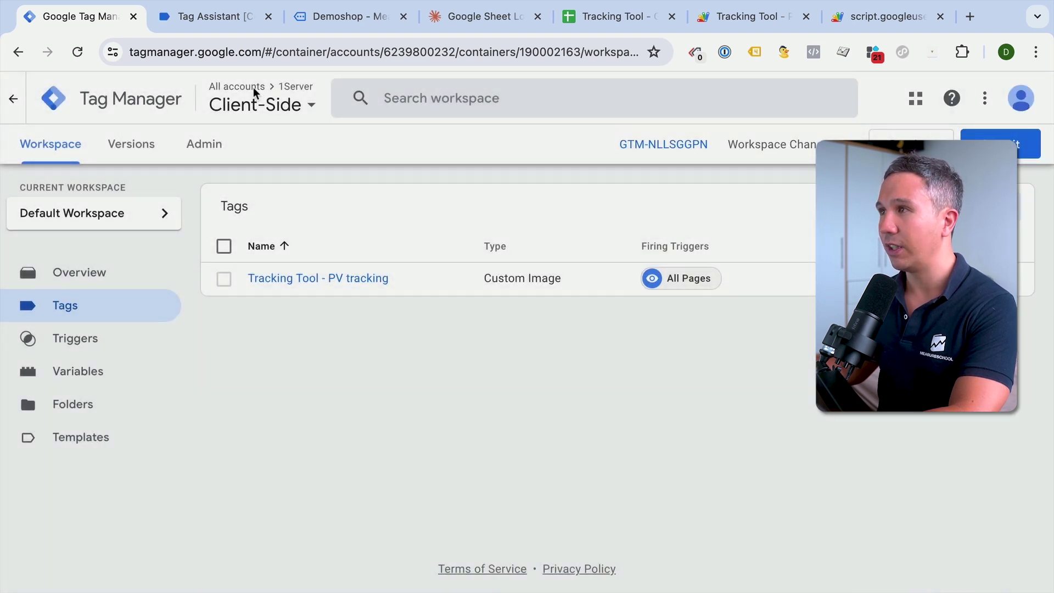
left_click(237, 22)
left_click(332, 22)
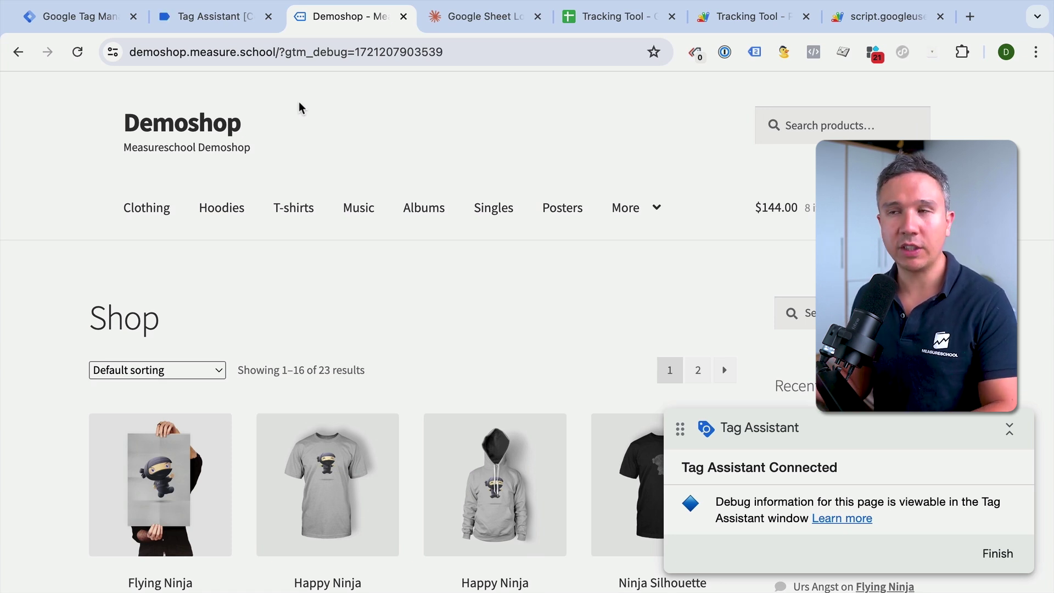
- Append &pageview=1 to the Tracking Tool - PV tag's Image URL and save the tag
left_click(46, 22)
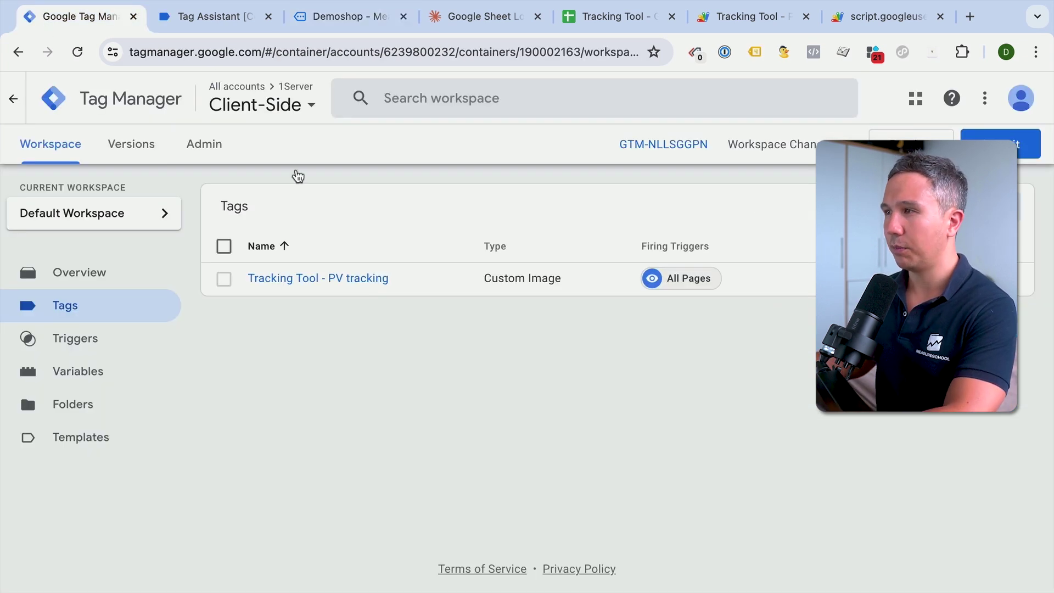
left_click(349, 278)
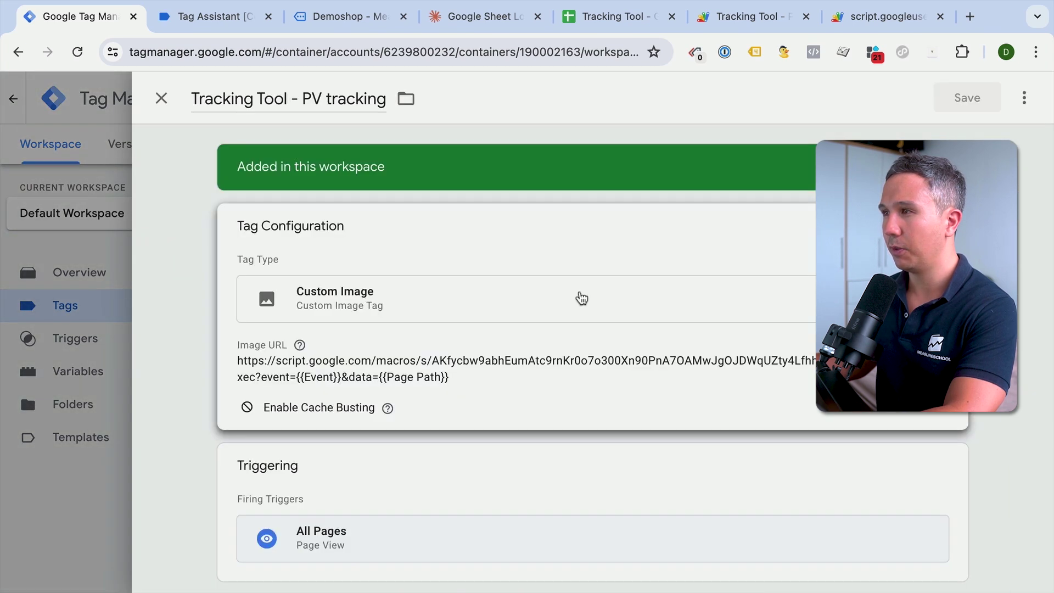
left_click(581, 299)
left_click(393, 394)
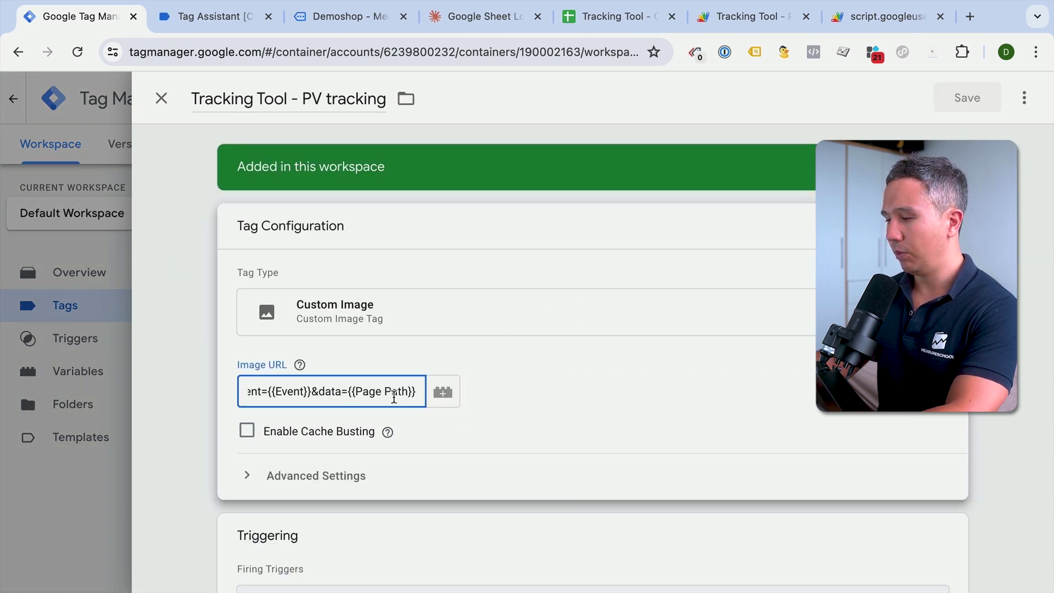
type("&")
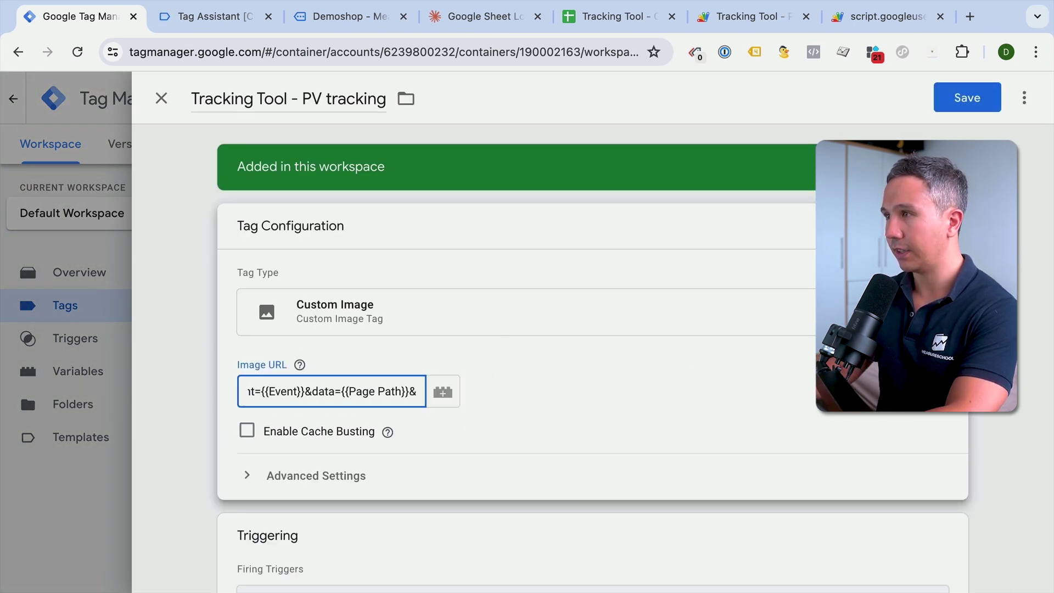
type("pageview=1")
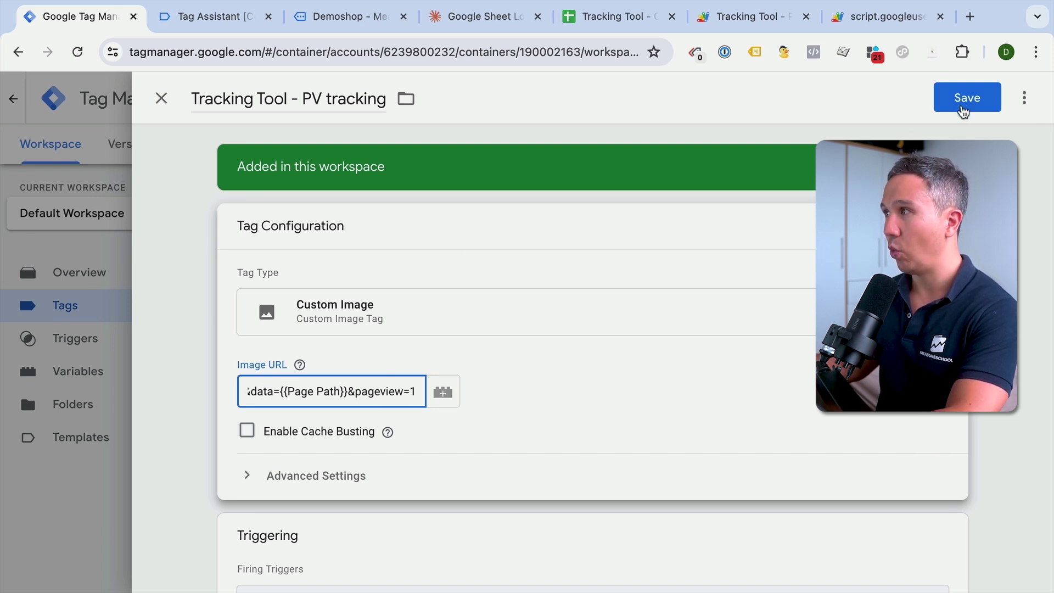
left_click(964, 110)
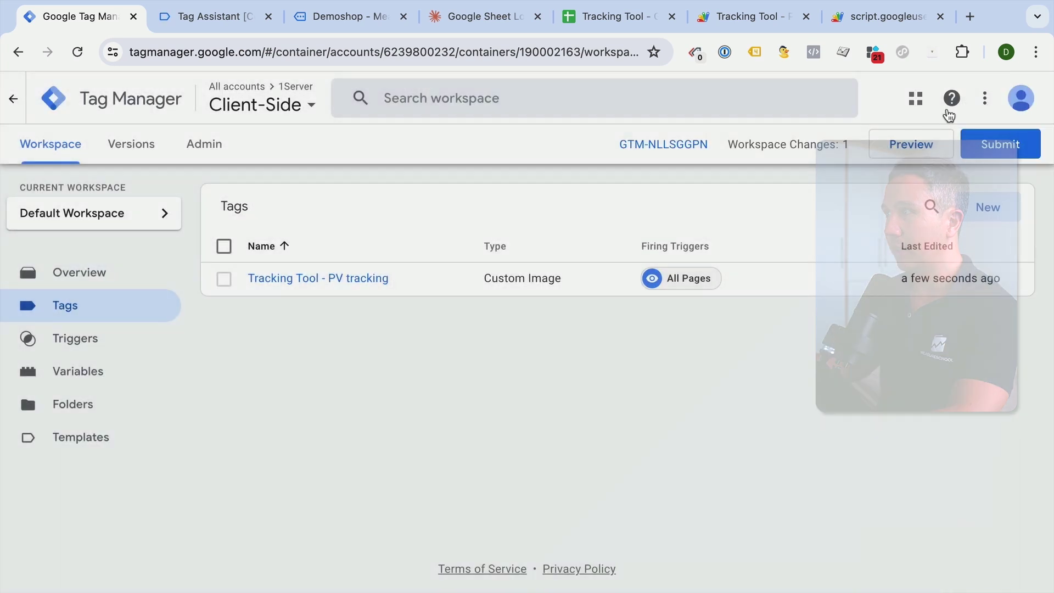
- Restart the Tag Assistant preview and visit the Demoshop's Hoodies, T-shirts and Music pages
left_click(903, 148)
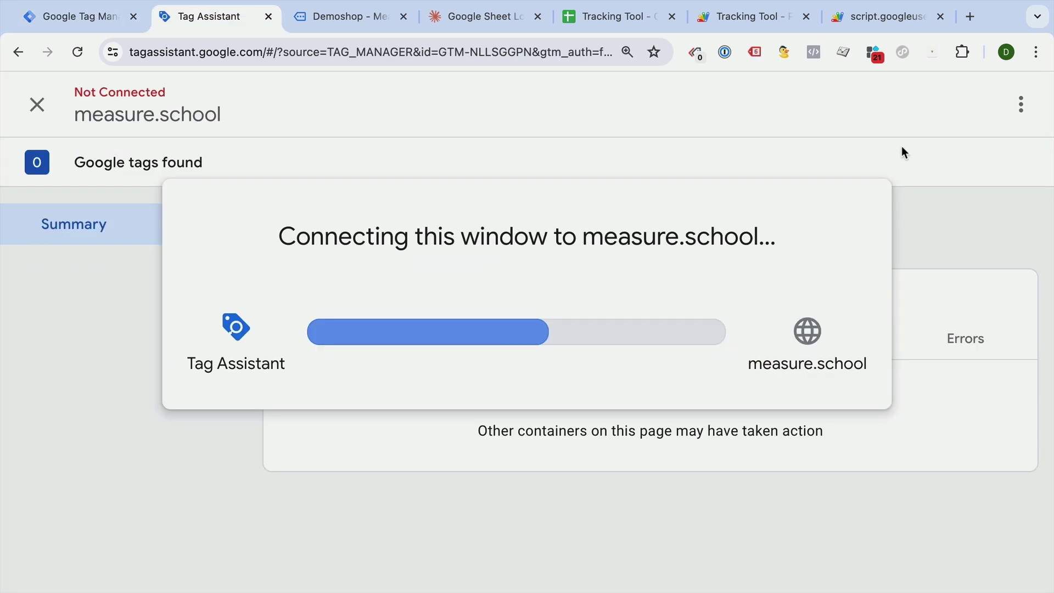
left_click(543, 460)
left_click(372, 15)
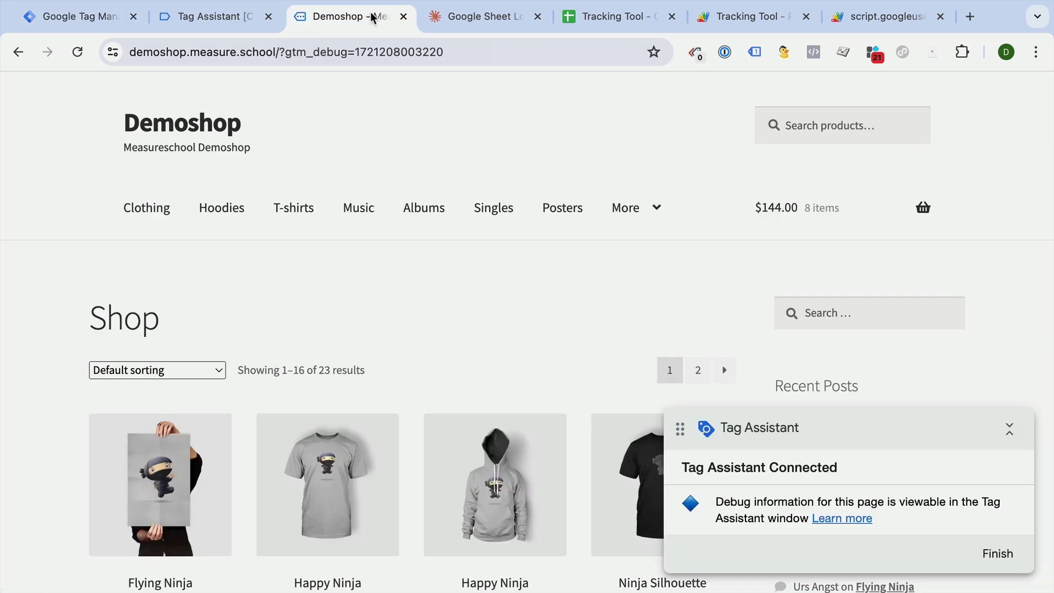
left_click(220, 217)
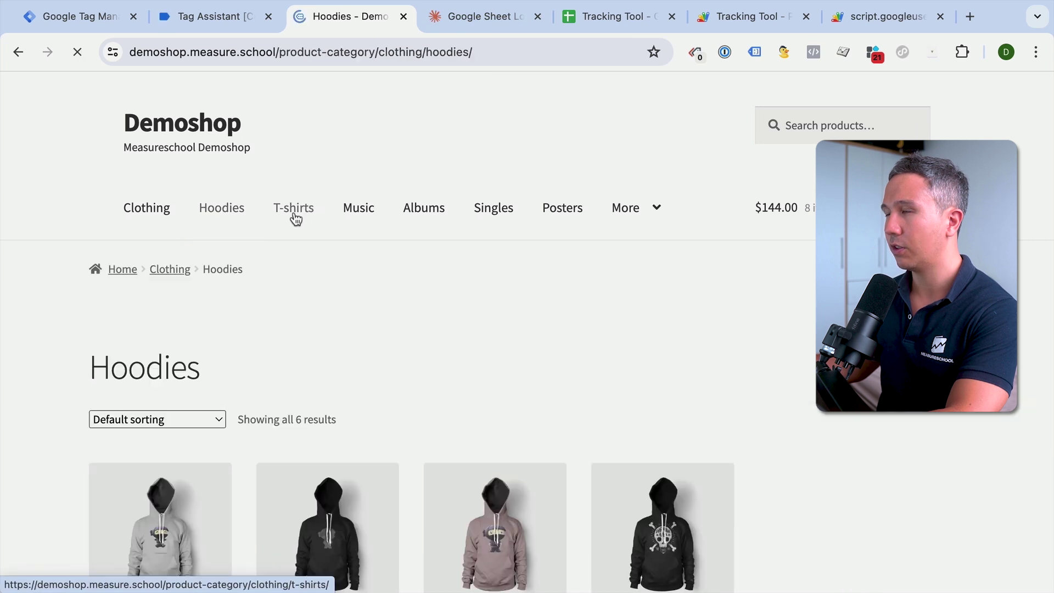
left_click(295, 220)
left_click(361, 212)
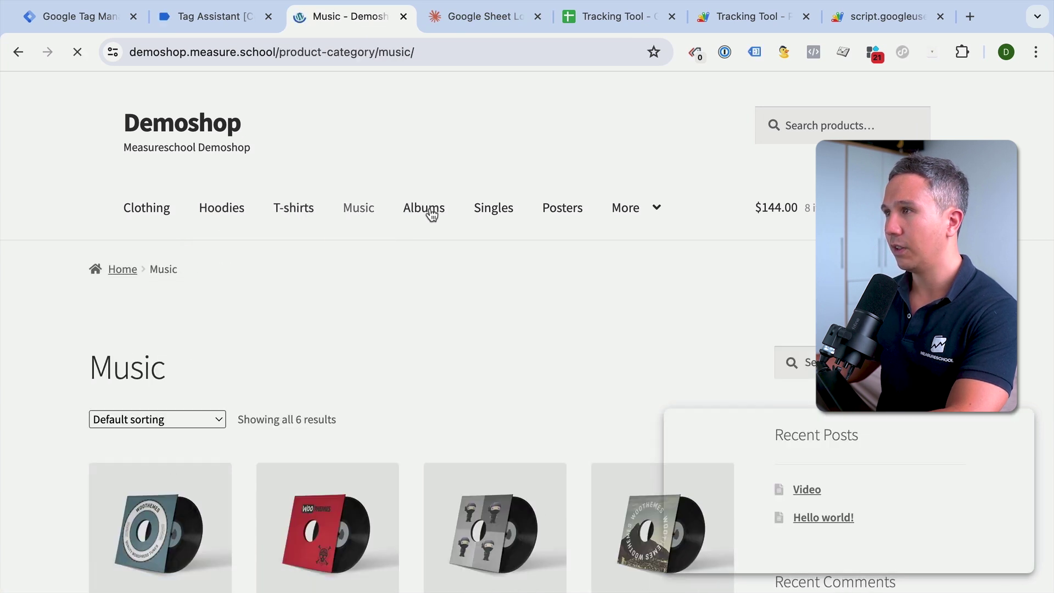
- Confirm the pageview values in F7:F10 sum to 4, then widen column B to fit the paths
left_click(597, 20)
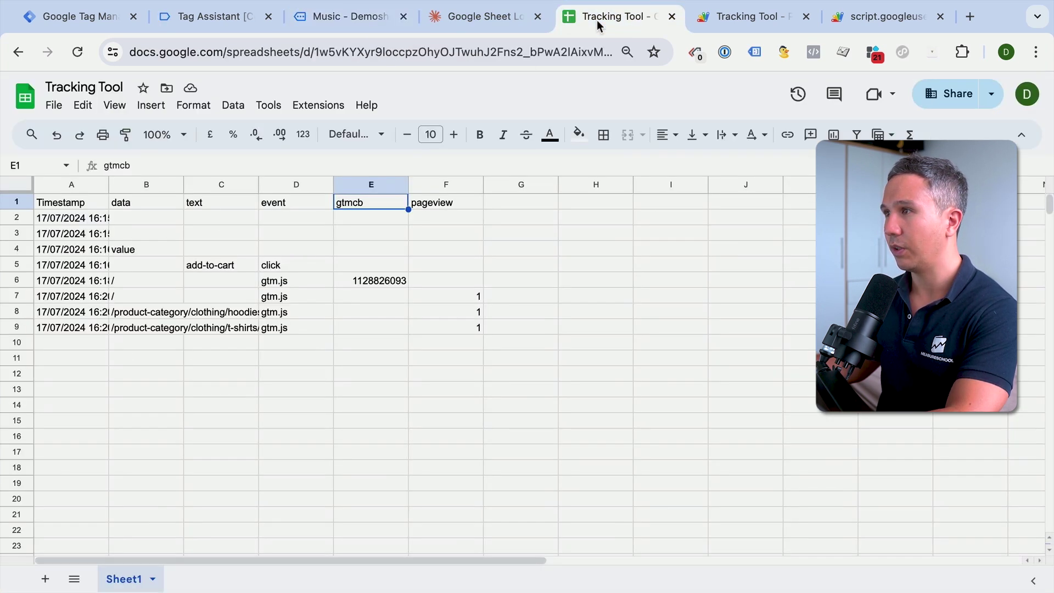
left_click_drag(55, 300, 447, 353)
left_click(321, 376)
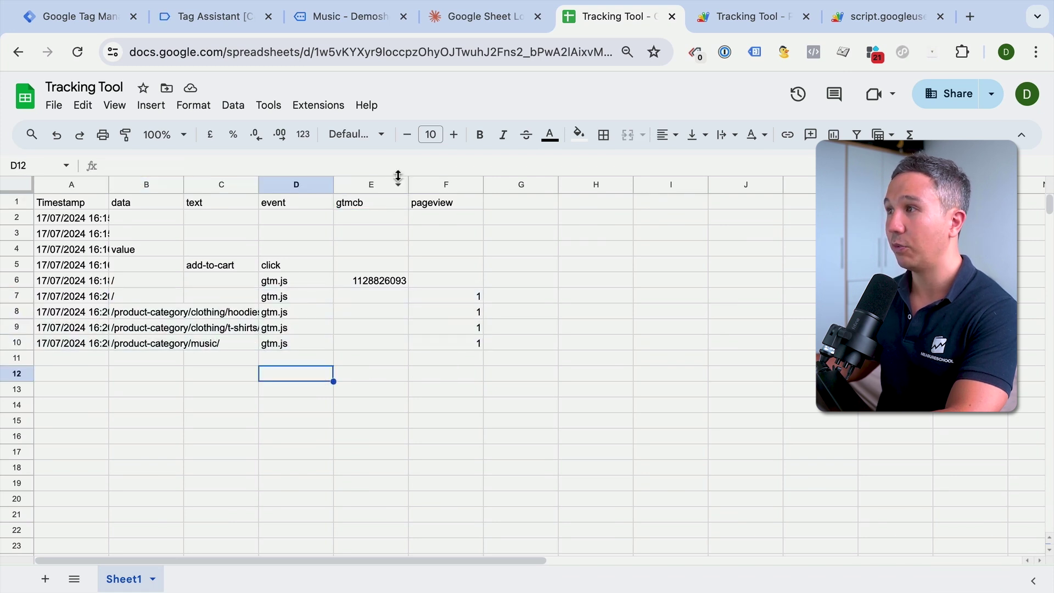
left_click_drag(477, 299, 478, 344)
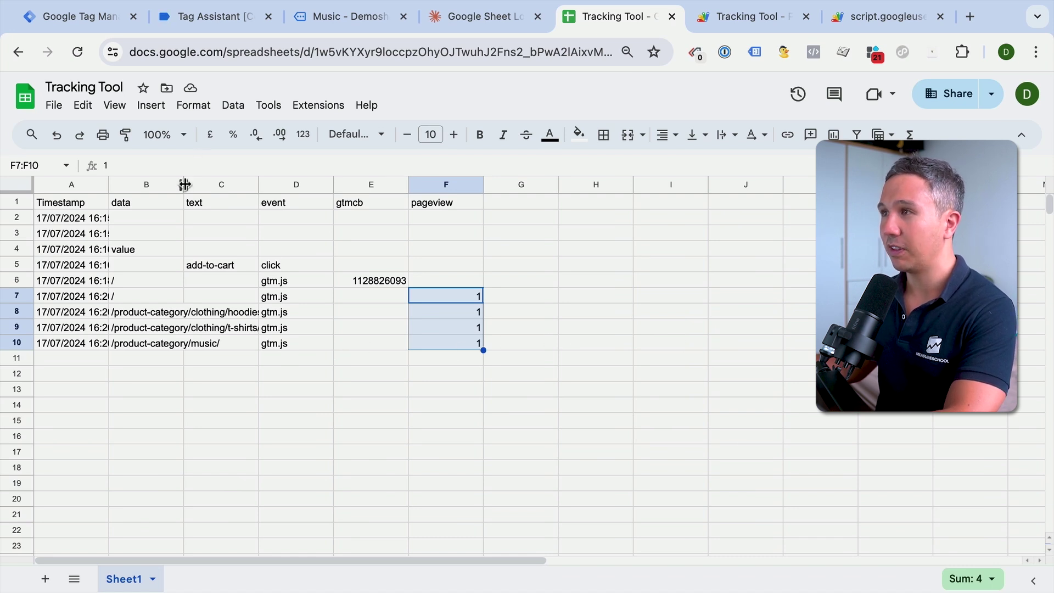
left_click_drag(184, 185, 268, 186)
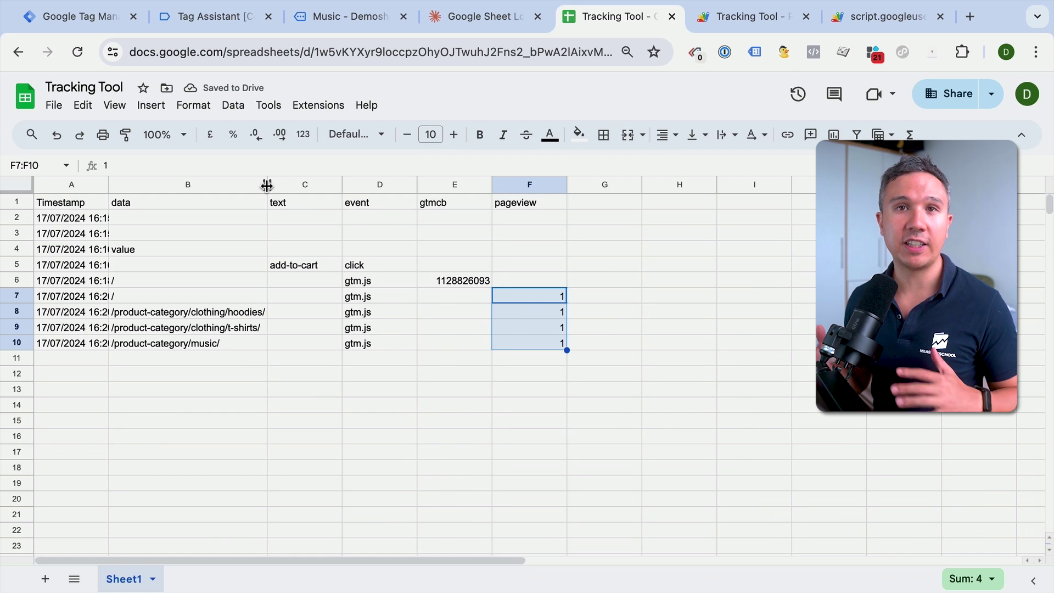